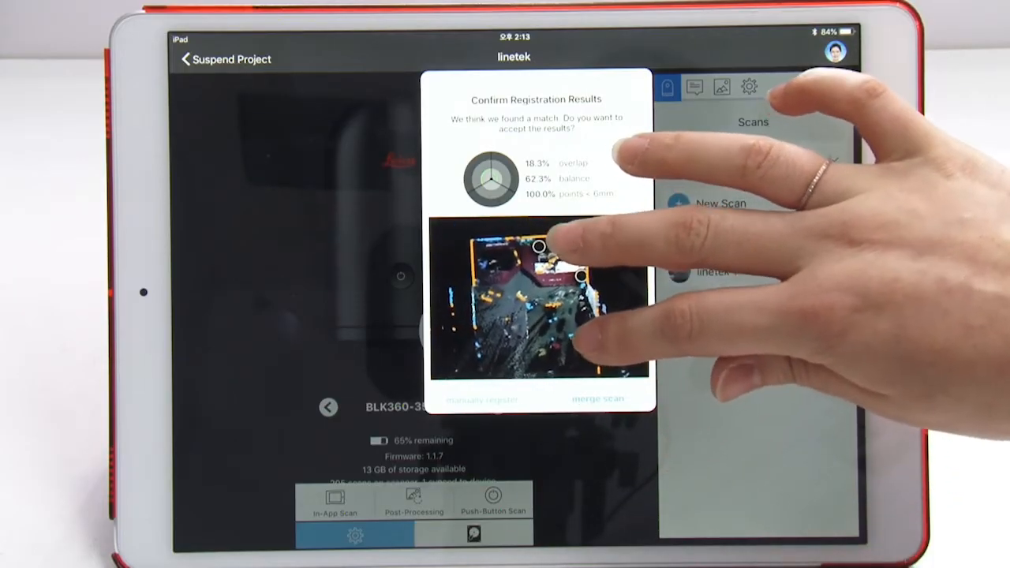
Step: Accept the registration match by merging the scan, and look around the linetek 1 panorama
{"action": "left_click", "coordinate": [610, 398]}
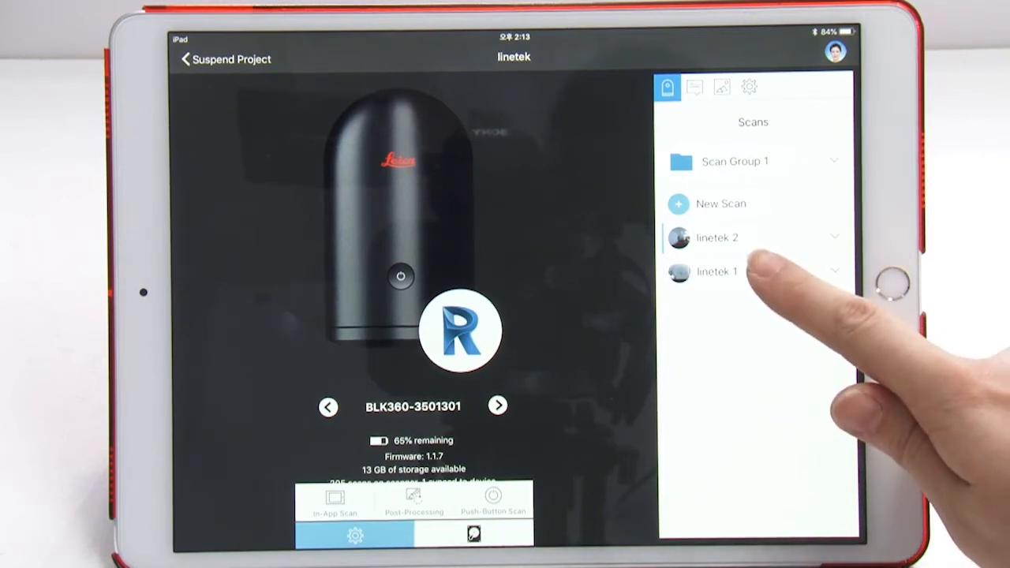
{"action": "left_click", "coordinate": [758, 272]}
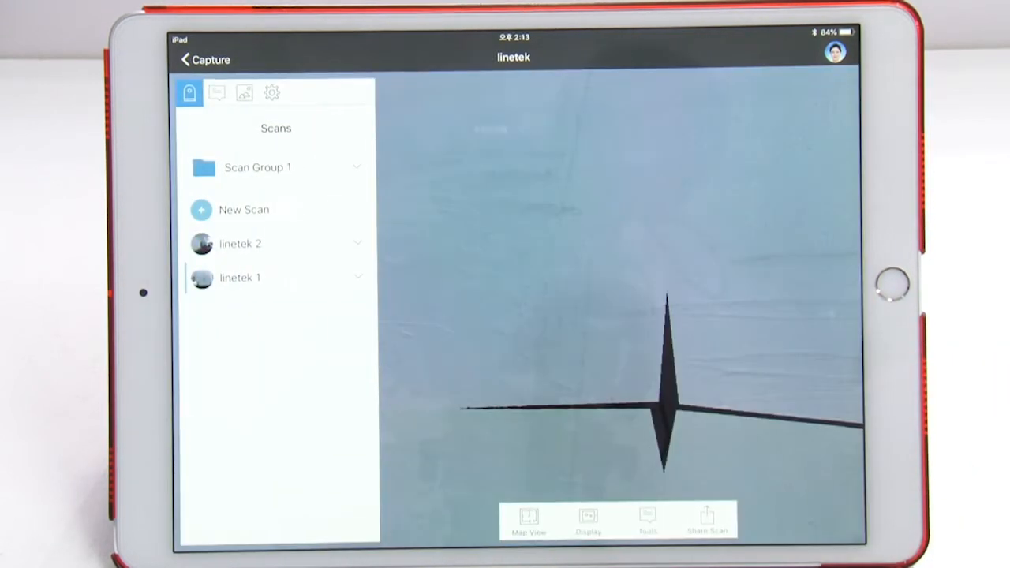
{"action": "left_click_drag", "start_coordinate": [757, 340], "coordinate": [531, 322]}
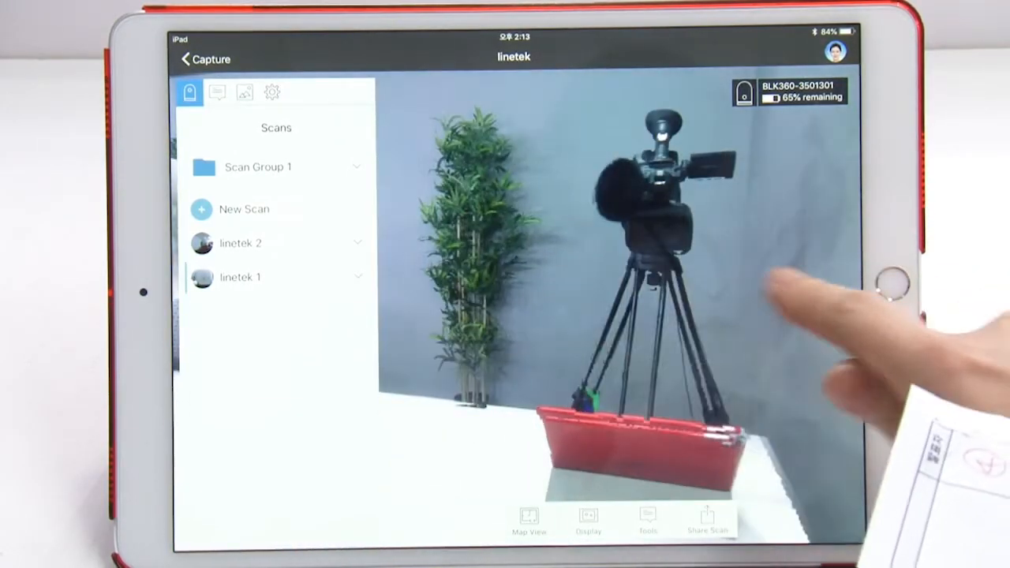
{"action": "left_click_drag", "start_coordinate": [772, 286], "coordinate": [734, 269]}
Step: Switch to the linetek 2 scan and look around its panorama of the room
{"action": "left_click", "coordinate": [676, 169]}
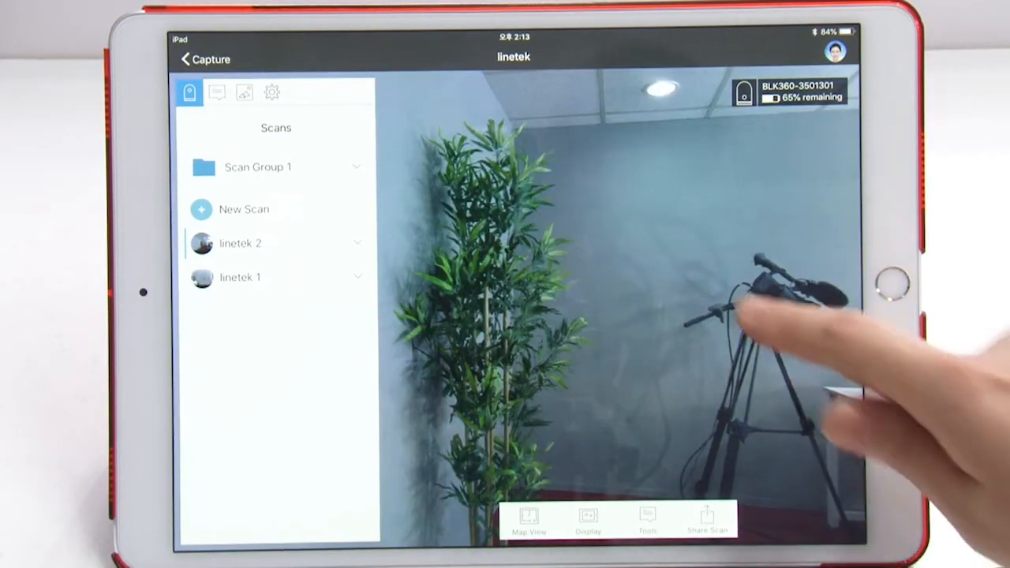
{"action": "left_click_drag", "start_coordinate": [746, 324], "coordinate": [485, 316]}
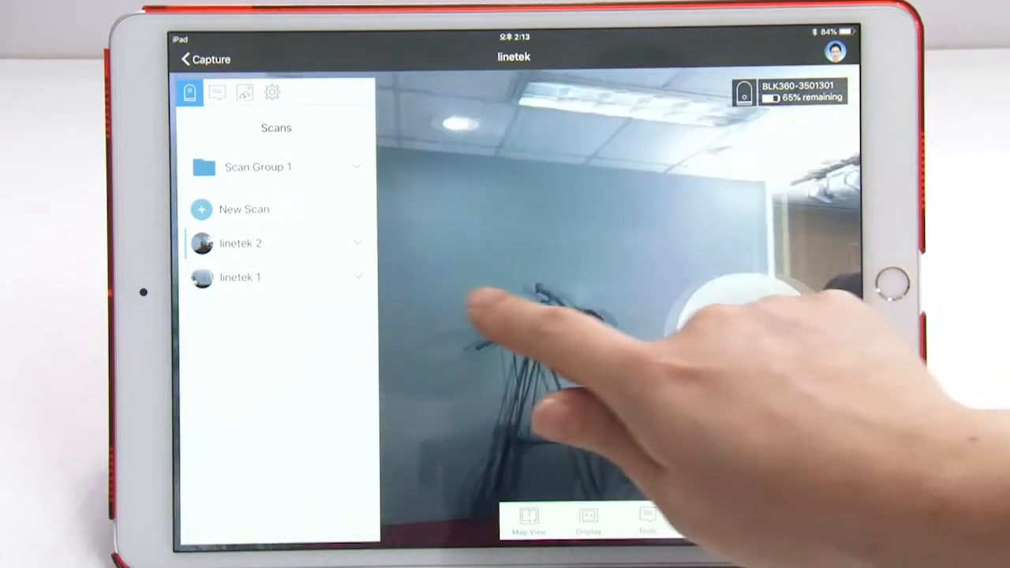
{"action": "left_click_drag", "start_coordinate": [716, 406], "coordinate": [508, 338]}
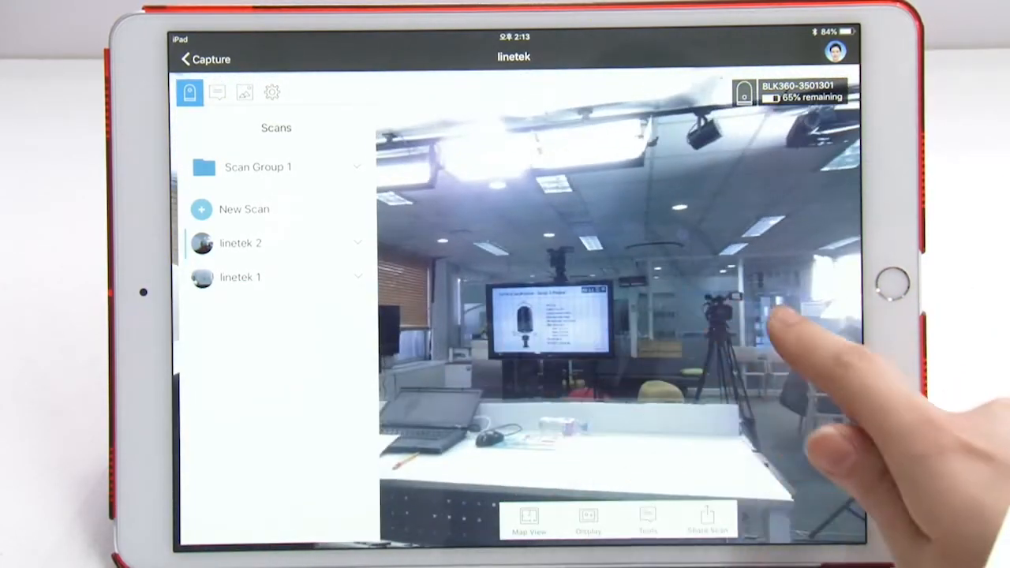
{"action": "left_click_drag", "start_coordinate": [779, 316], "coordinate": [462, 305]}
{"action": "left_click_drag", "start_coordinate": [711, 327], "coordinate": [766, 270]}
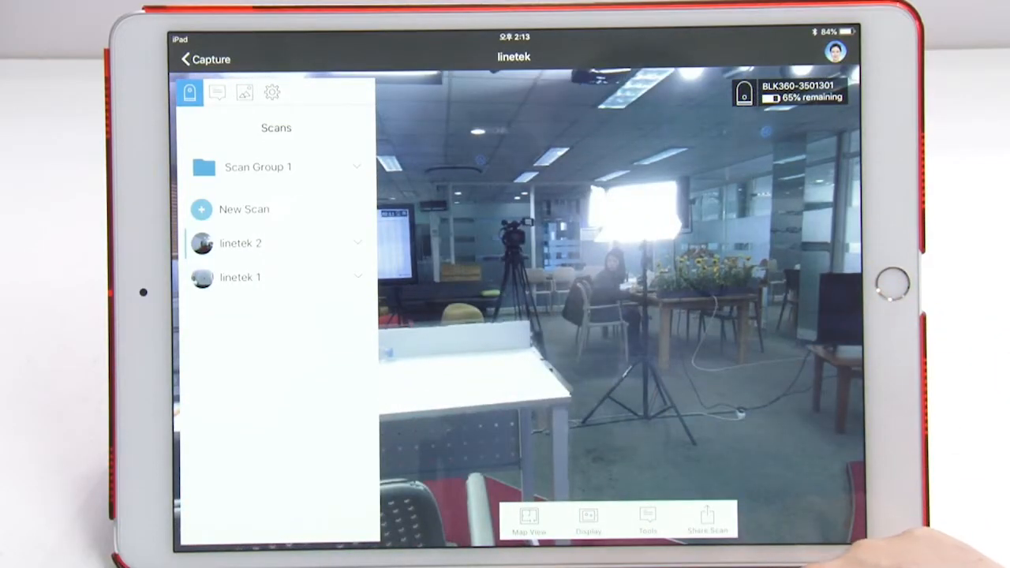
Step: Show the merged scans in Map View and examine the floor plan and scan positions up close
{"action": "left_click", "coordinate": [529, 517]}
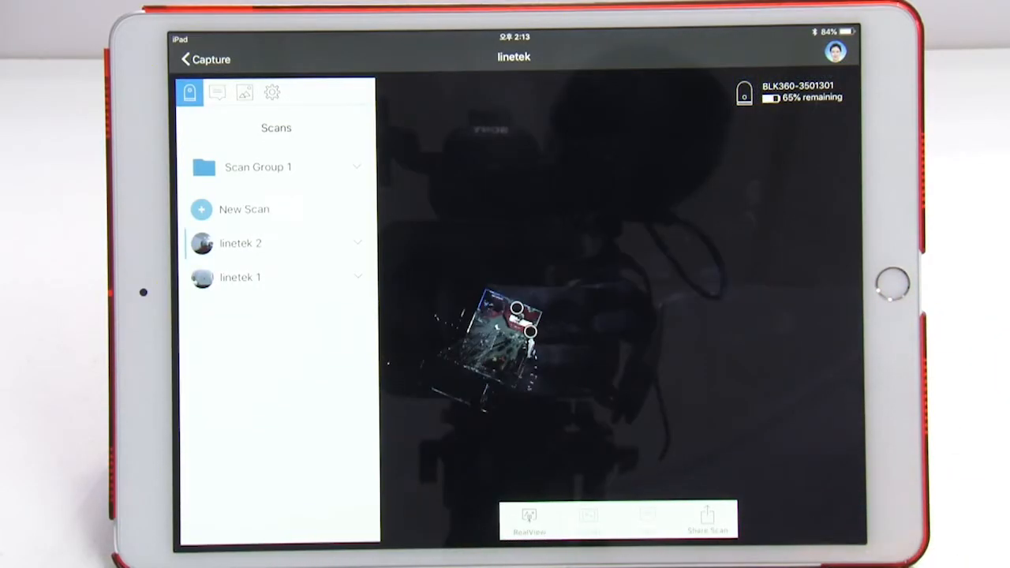
{"action": "left_click_drag", "start_coordinate": [604, 370], "coordinate": [721, 295]}
{"action": "scroll", "coordinate": [667, 288], "scroll_direction": "up", "scroll_amount": 5}
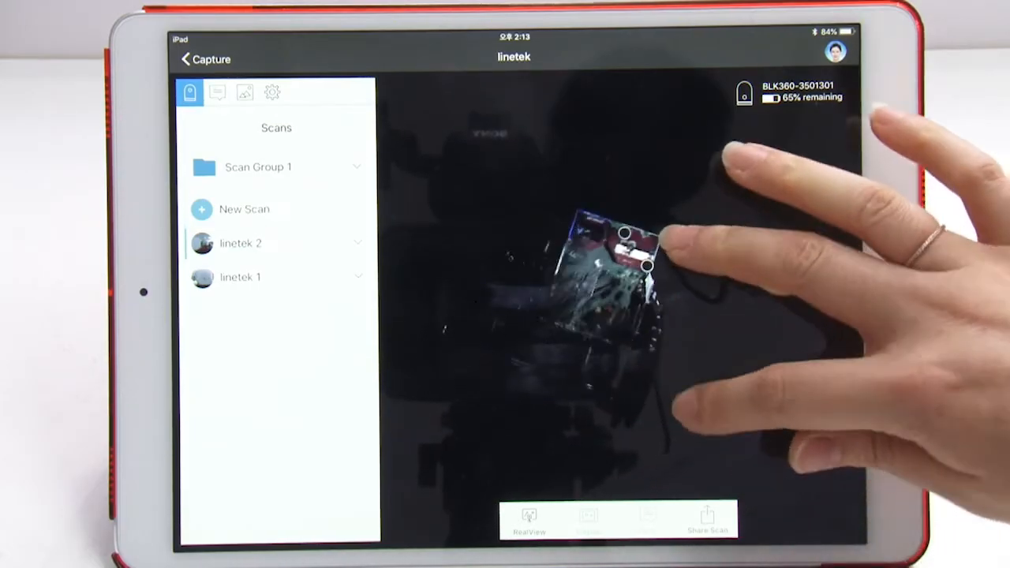
{"action": "scroll", "coordinate": [600, 268], "scroll_direction": "up", "scroll_amount": 3}
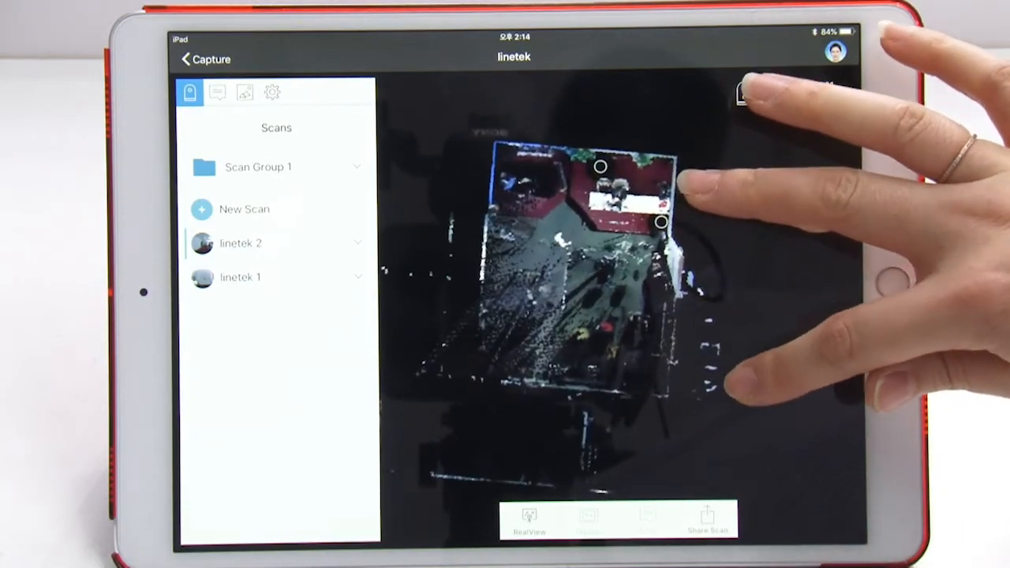
{"action": "scroll", "coordinate": [706, 284], "scroll_direction": "up", "scroll_amount": 2}
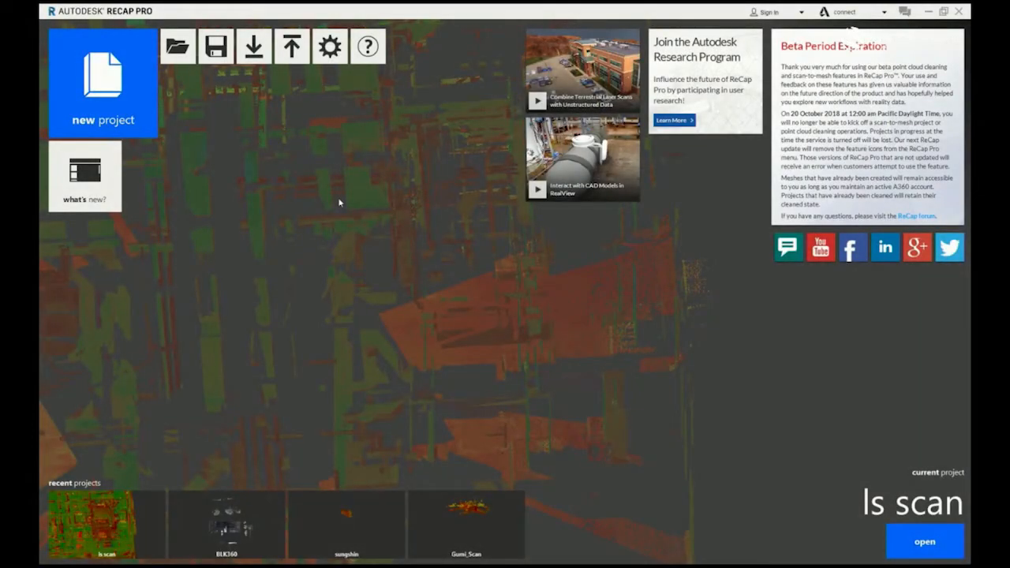
Step: In ReCap Pro on the desktop, start a new project transferred from the mobile device, choosing the BLK (RTC360 test) project
{"action": "left_click", "coordinate": [135, 97]}
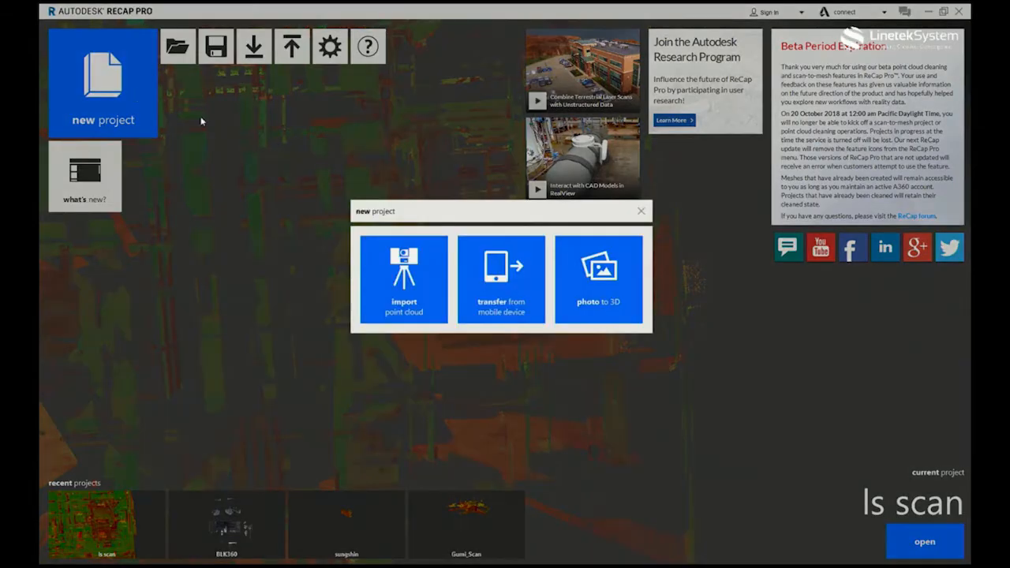
{"action": "left_click", "coordinate": [517, 288]}
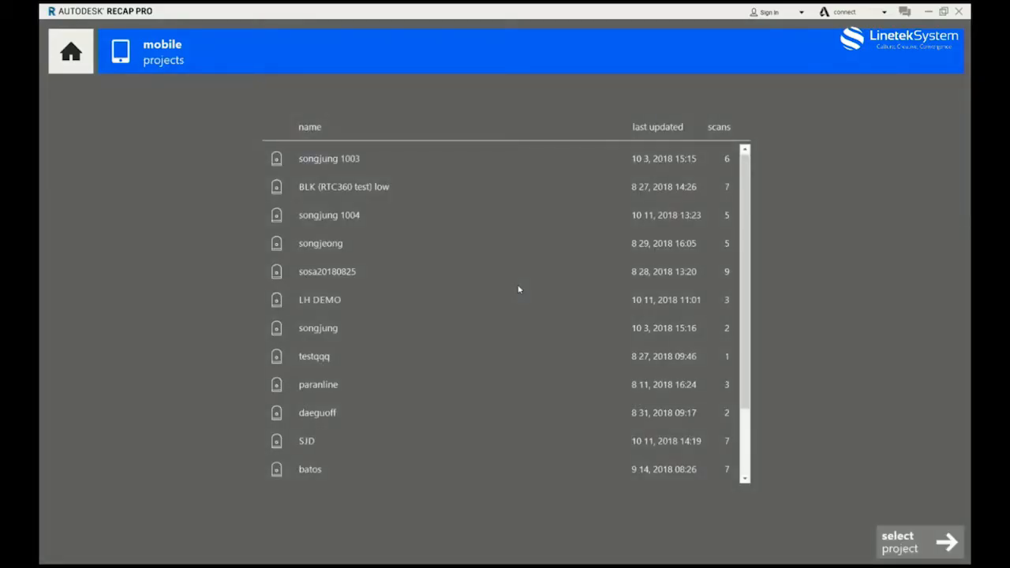
{"action": "scroll", "coordinate": [518, 288], "scroll_direction": "down", "scroll_amount": 3}
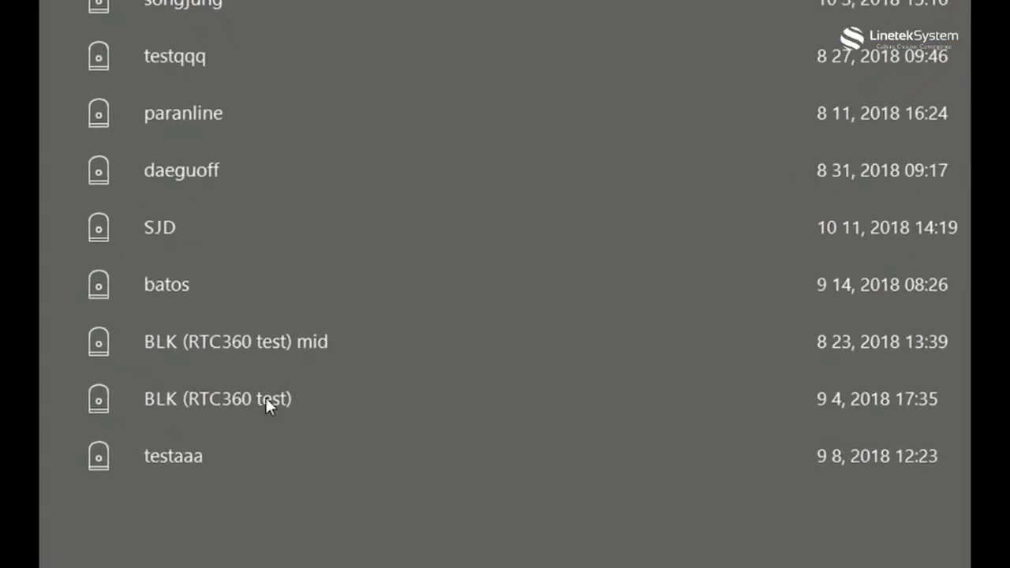
{"action": "left_click", "coordinate": [266, 398]}
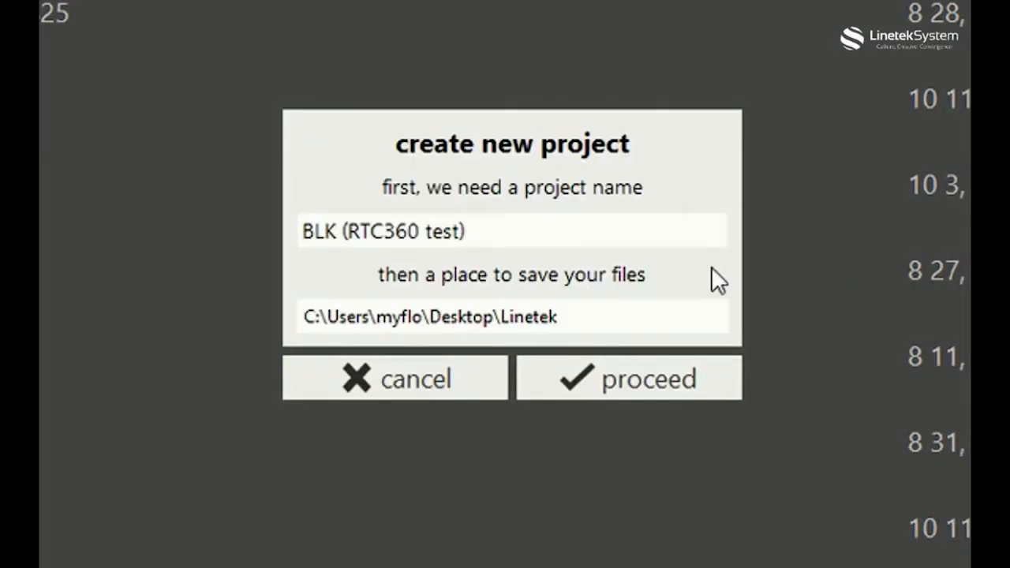
Step: Name the new project Linetek and proceed with the transfer, keeping the suggested save folder
{"action": "left_click_drag", "start_coordinate": [512, 232], "coordinate": [237, 235]}
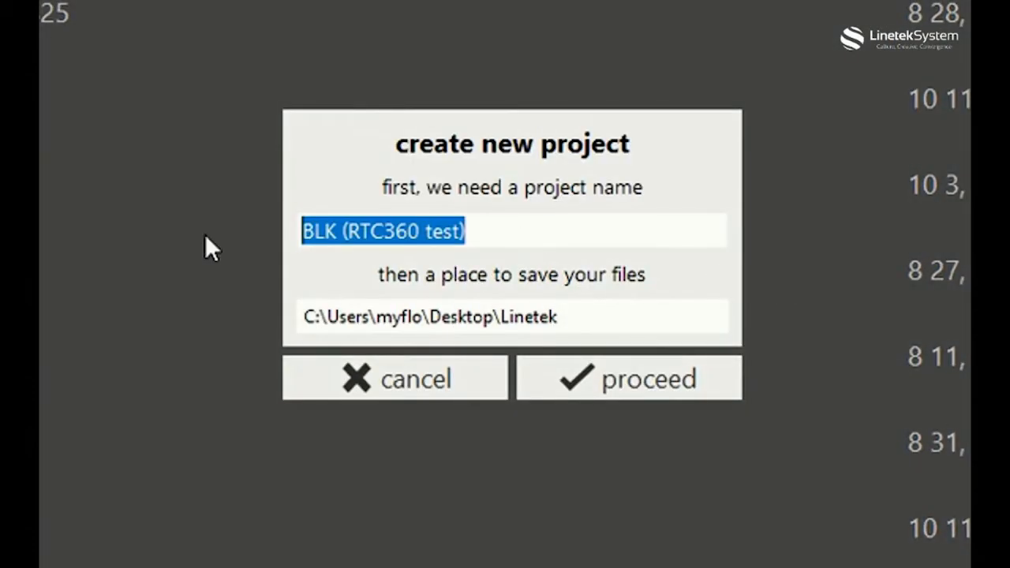
{"action": "type", "text": "Linetek"}
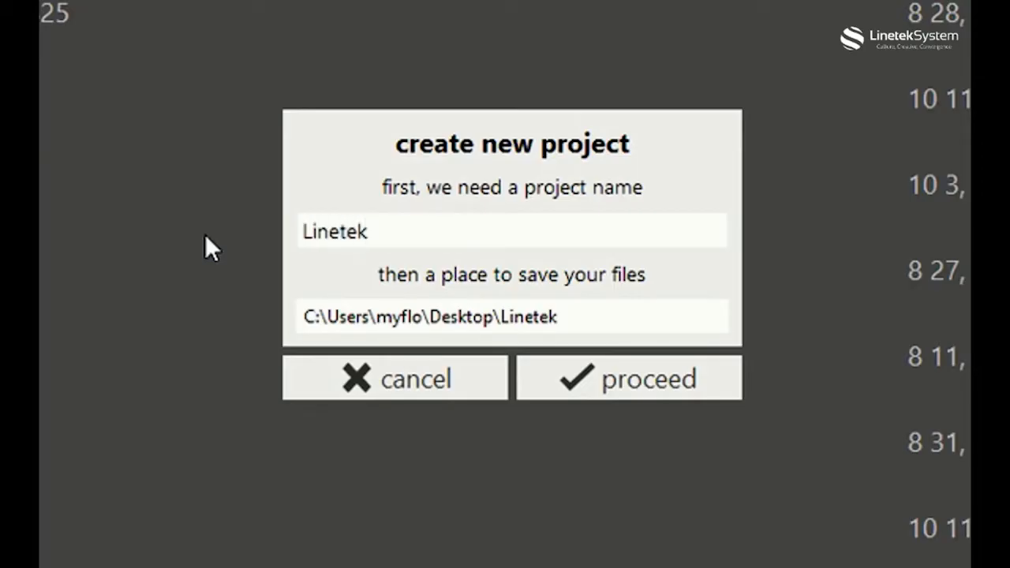
{"action": "left_click", "coordinate": [640, 379]}
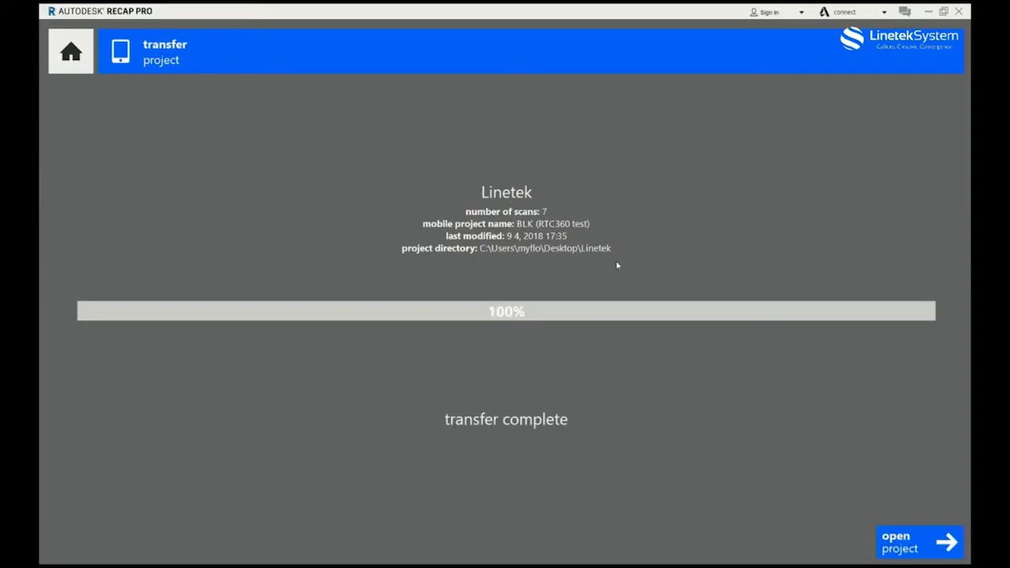
Step: Open the transferred project, index its registered scans and launch it
{"action": "left_click", "coordinate": [924, 543]}
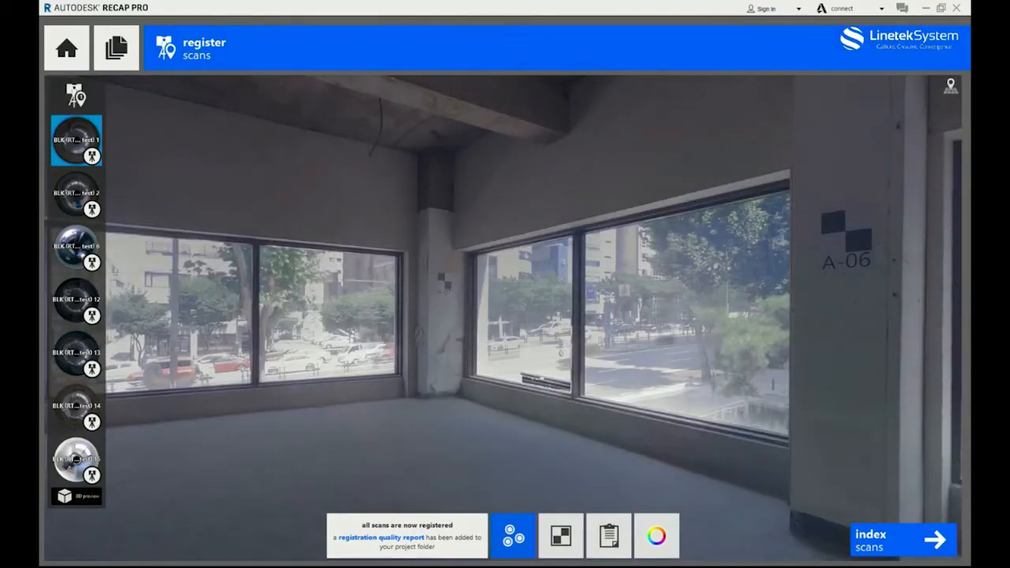
{"action": "left_click", "coordinate": [878, 542]}
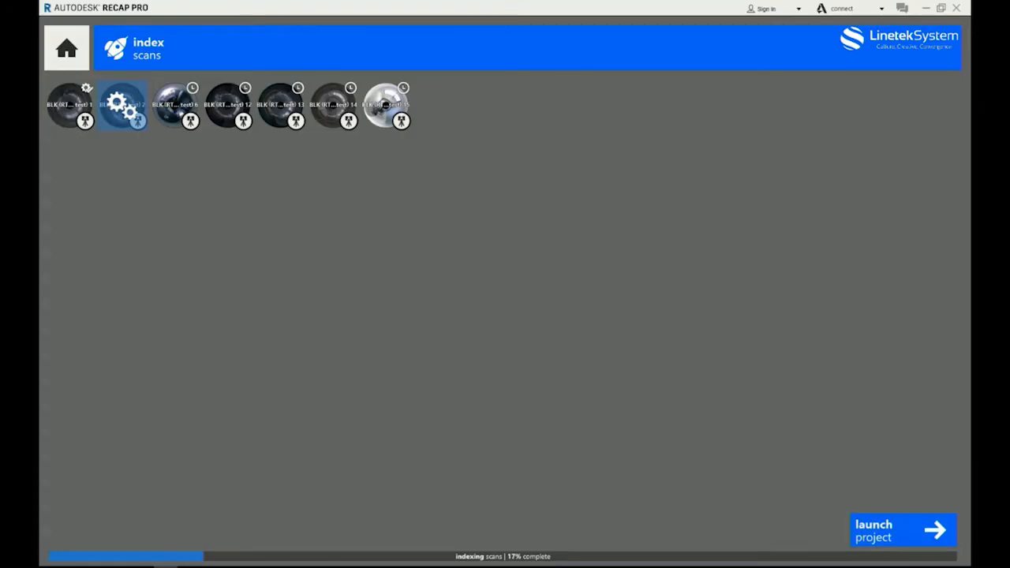
{"action": "left_click", "coordinate": [905, 526]}
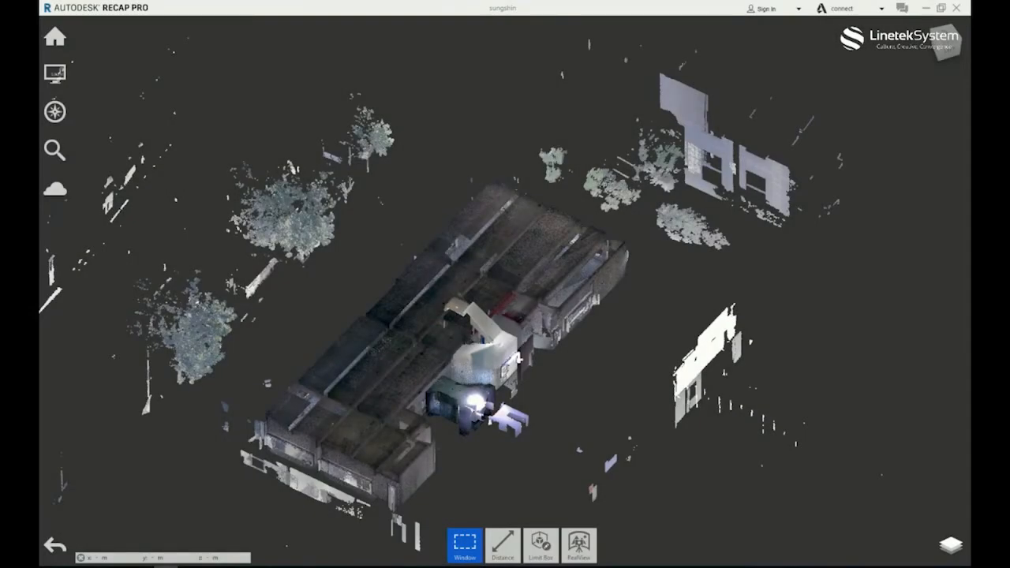
Step: Review the registration report's overlap, balance and points under 6 mm for each scan, and close it
{"action": "mouse_move", "coordinate": [62, 39]}
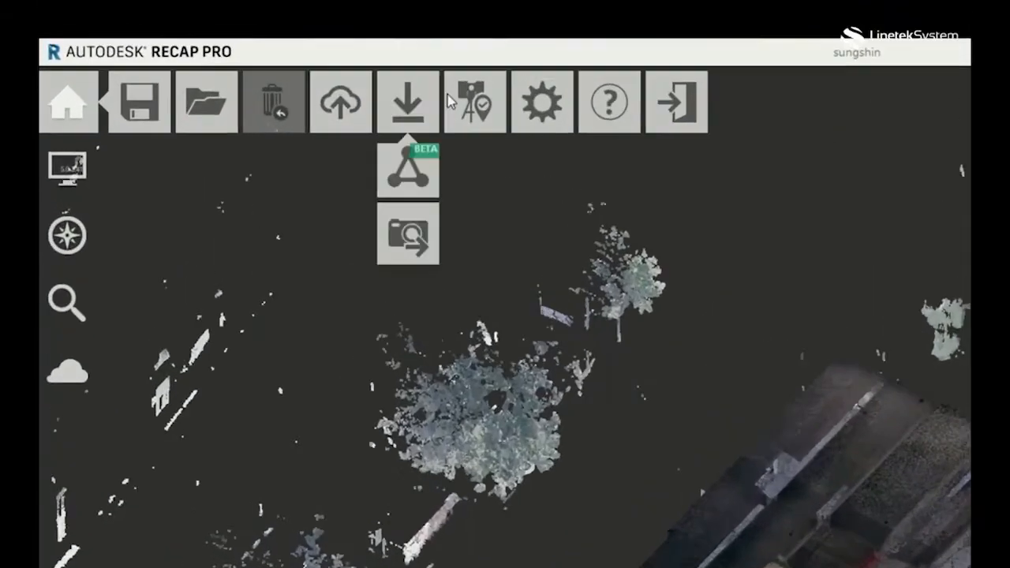
{"action": "mouse_move", "coordinate": [284, 37]}
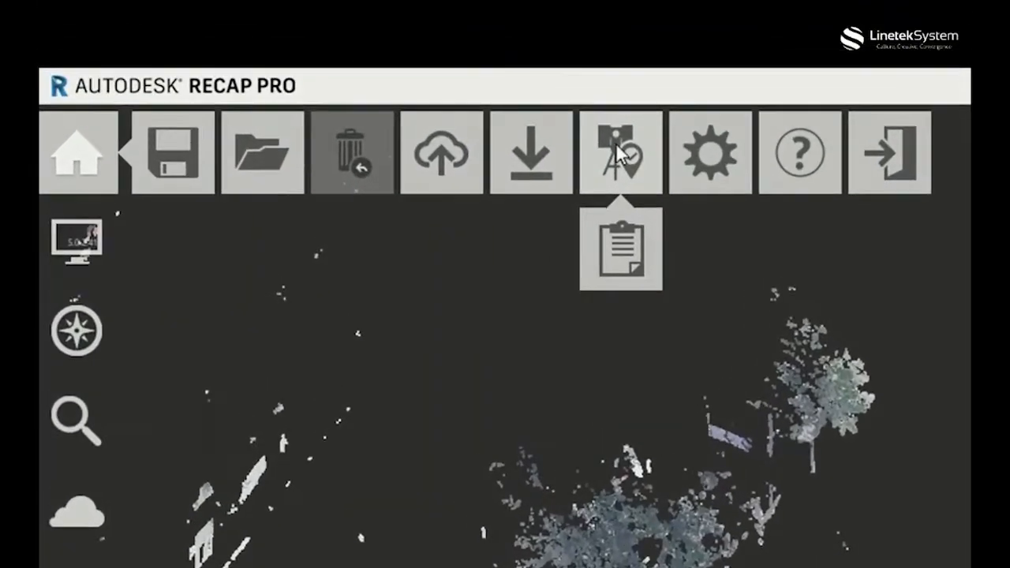
{"action": "left_click", "coordinate": [615, 248]}
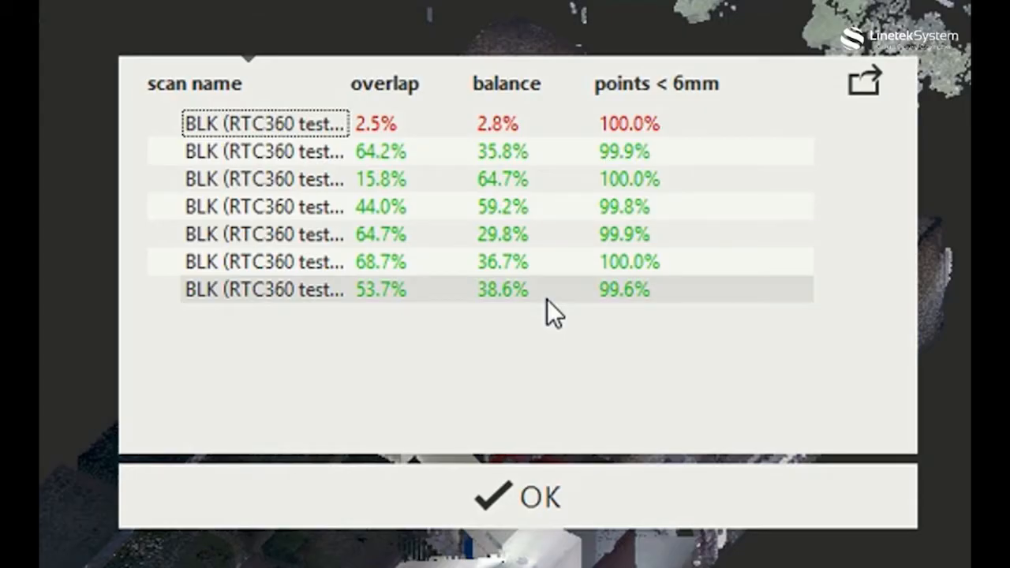
{"action": "left_click", "coordinate": [550, 499]}
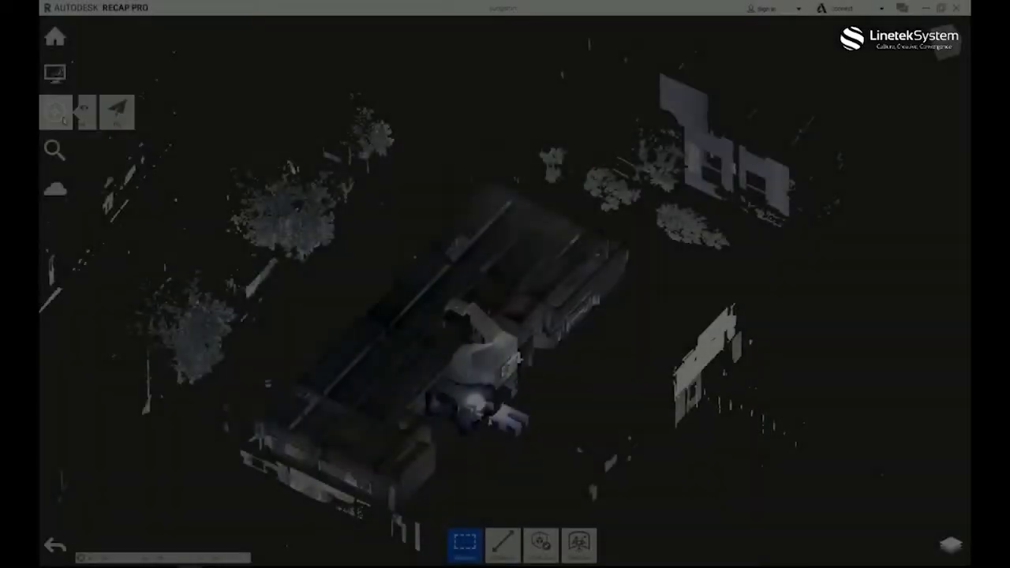
Step: Switch the navigation mode to Fly and display the point cloud in perspective
{"action": "left_click", "coordinate": [54, 111]}
{"action": "left_click", "coordinate": [546, 245]}
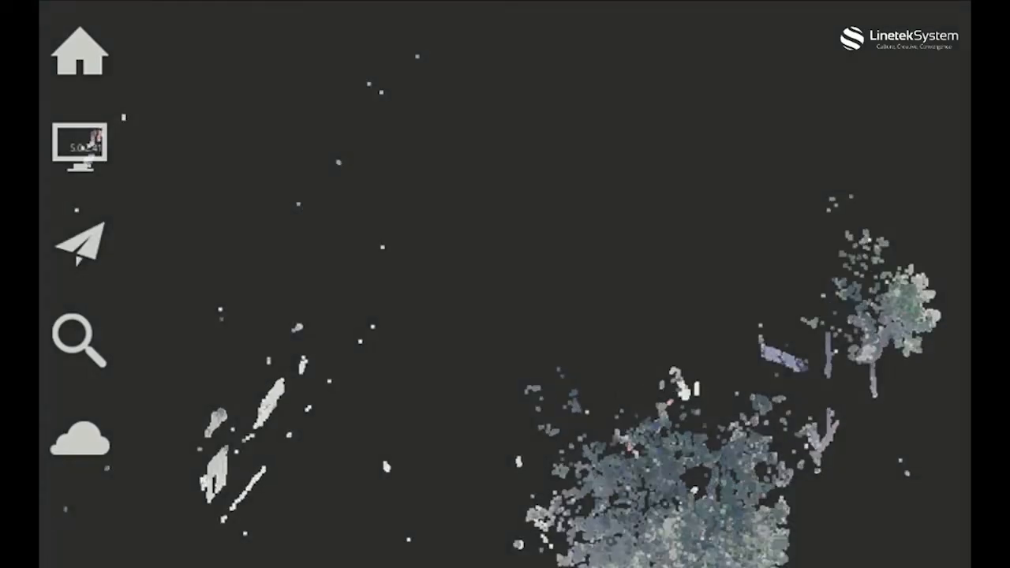
{"action": "mouse_move", "coordinate": [93, 136]}
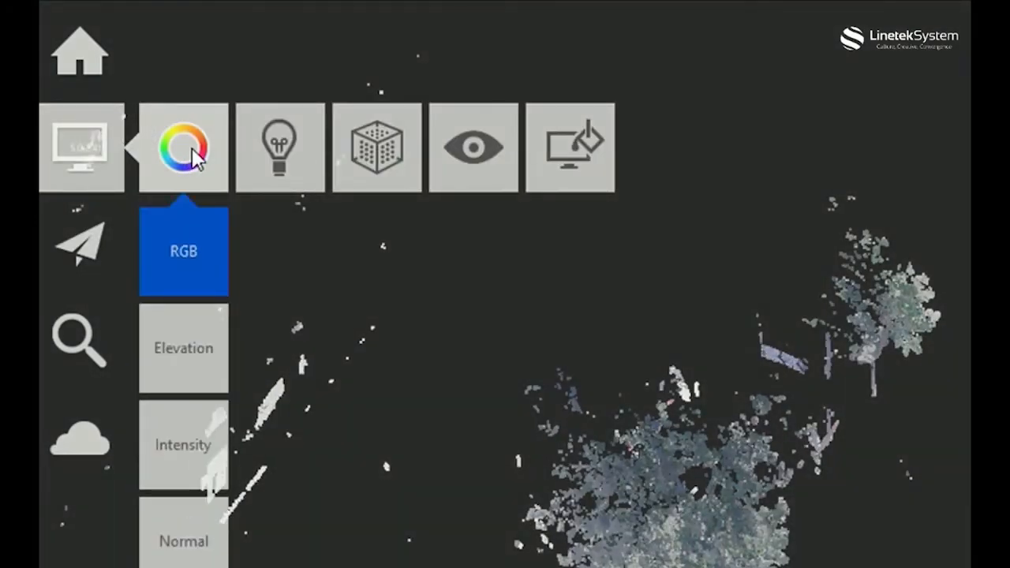
{"action": "mouse_move", "coordinate": [466, 170]}
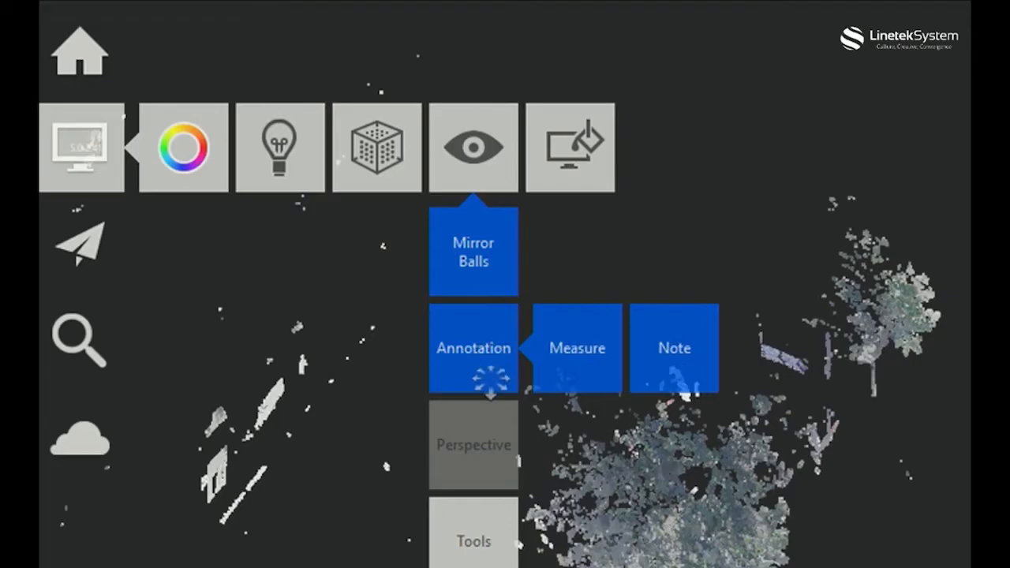
{"action": "left_click", "coordinate": [490, 437]}
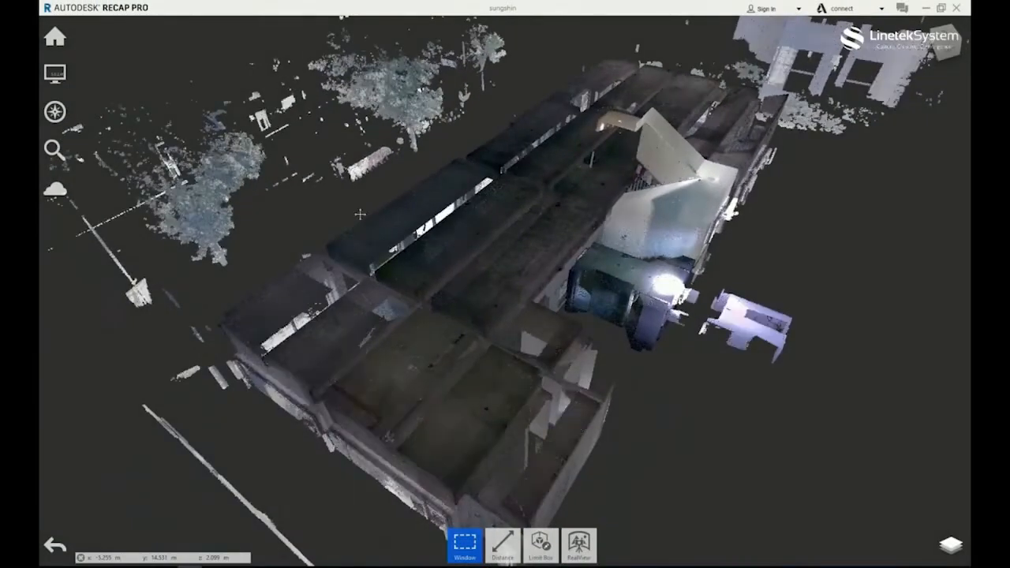
Step: Fly into the building's point cloud and examine the interior columns, windows, ceiling beams and scan positions
{"action": "right_click_drag", "start_coordinate": [360, 214], "coordinate": [356, 363]}
{"action": "key", "text": "w"}
{"action": "scroll", "coordinate": [506, 292], "scroll_direction": "up", "scroll_amount": 1}
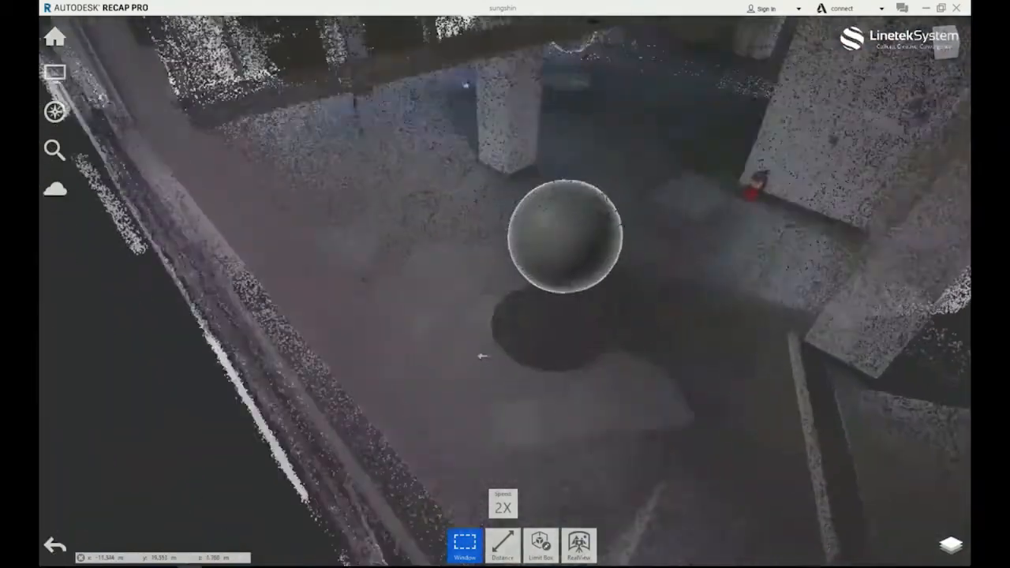
{"action": "scroll", "coordinate": [480, 300], "scroll_direction": "down", "scroll_amount": 1}
{"action": "right_click_drag", "start_coordinate": [478, 237], "coordinate": [427, 307]}
{"action": "mouse_move", "coordinate": [567, 289]}
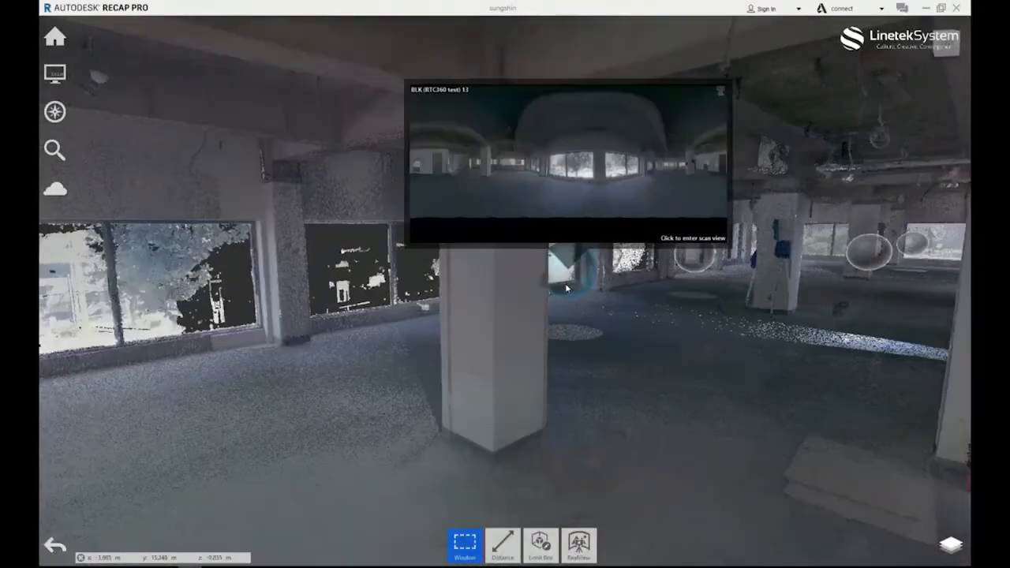
{"action": "key", "text": "w"}
{"action": "right_click_drag", "start_coordinate": [592, 393], "coordinate": [483, 349]}
{"action": "scroll", "coordinate": [490, 311], "scroll_direction": "up", "scroll_amount": 1}
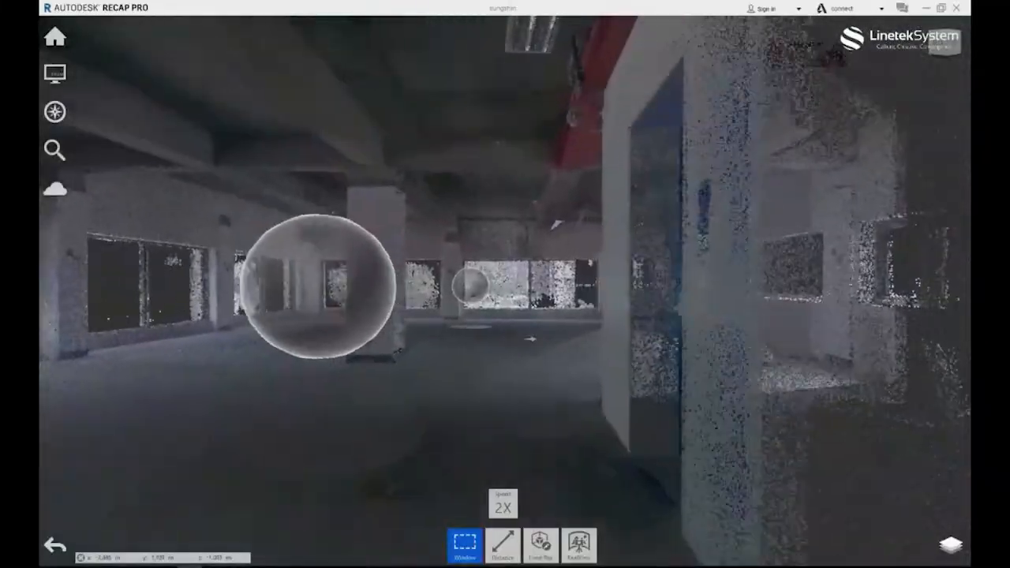
{"action": "right_click_drag", "start_coordinate": [660, 362], "coordinate": [512, 346]}
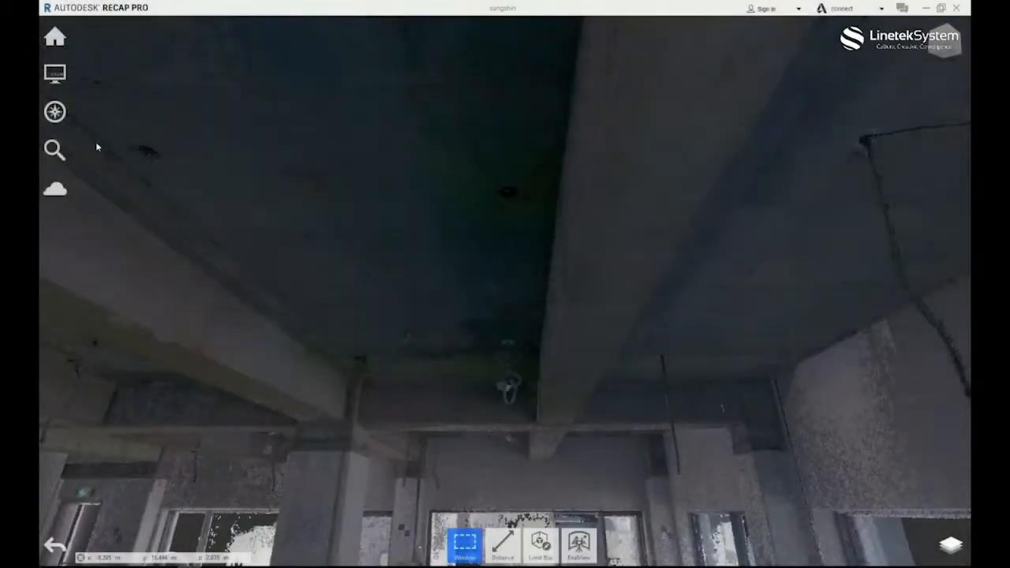
Step: Colour the point cloud by Intensity and examine the ceiling, beams and hanging fixtures
{"action": "mouse_move", "coordinate": [75, 174]}
{"action": "mouse_move", "coordinate": [75, 130]}
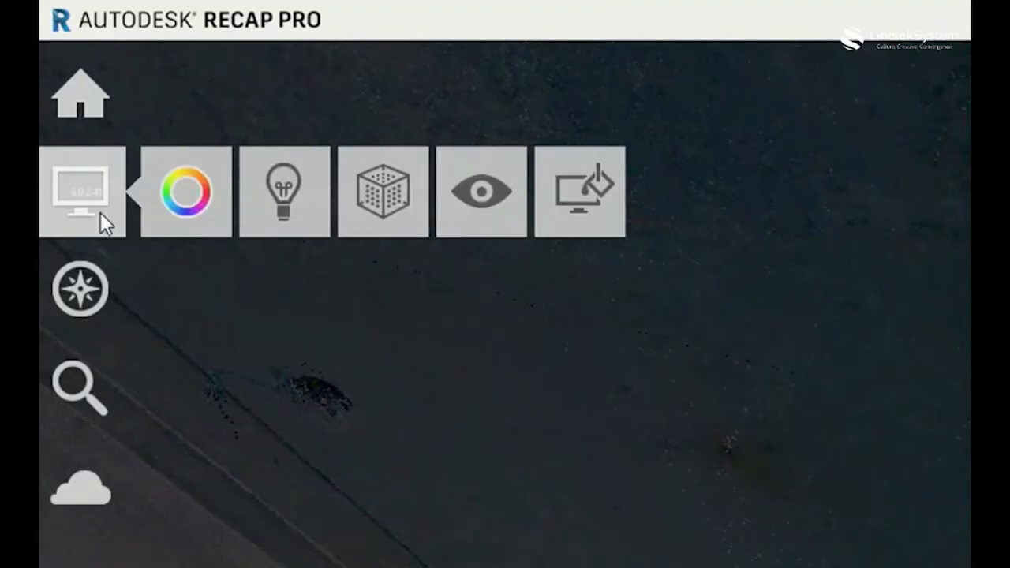
{"action": "mouse_move", "coordinate": [131, 123]}
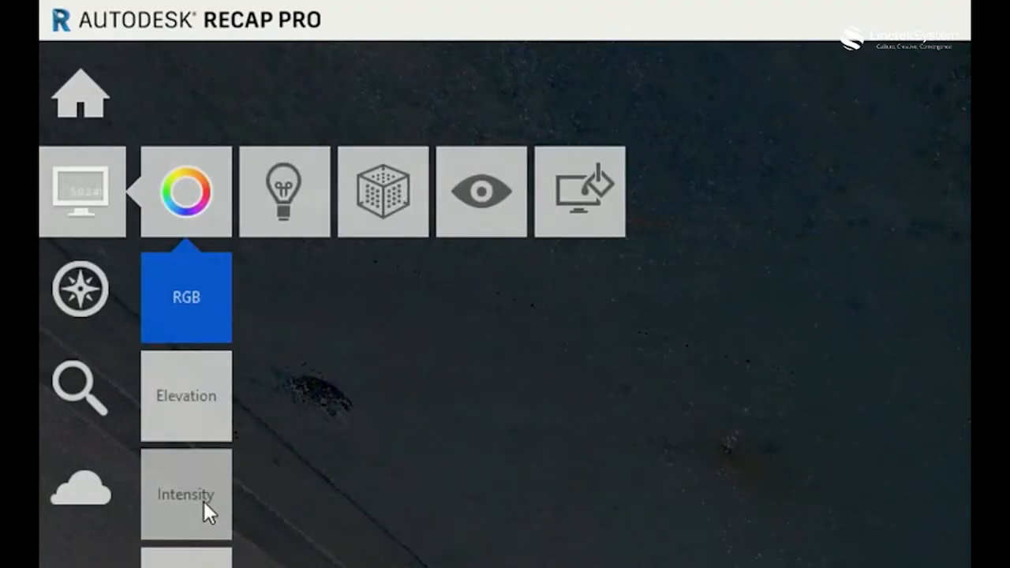
{"action": "left_click", "coordinate": [203, 500]}
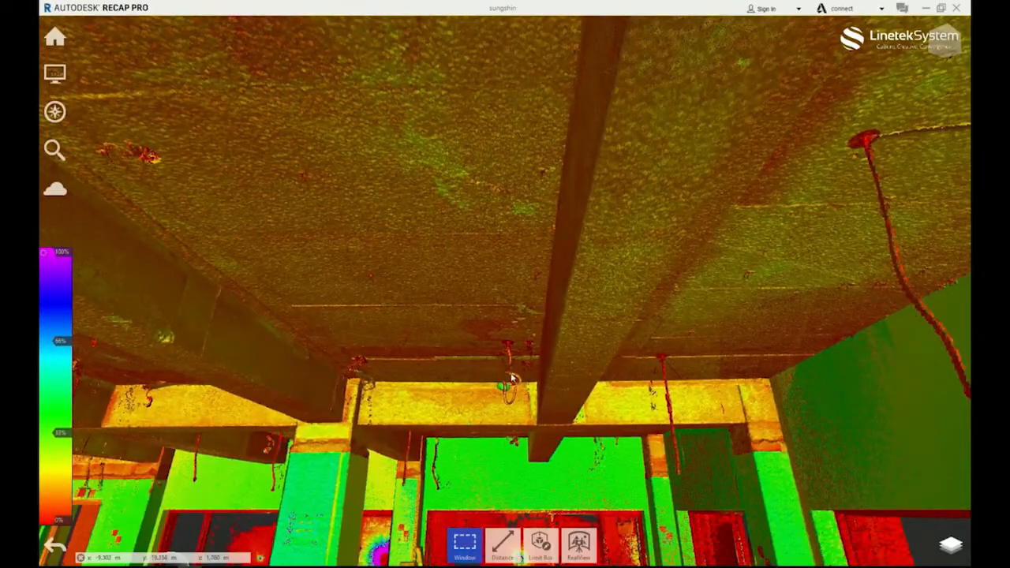
{"action": "scroll", "coordinate": [521, 385], "scroll_direction": "up", "scroll_amount": 2}
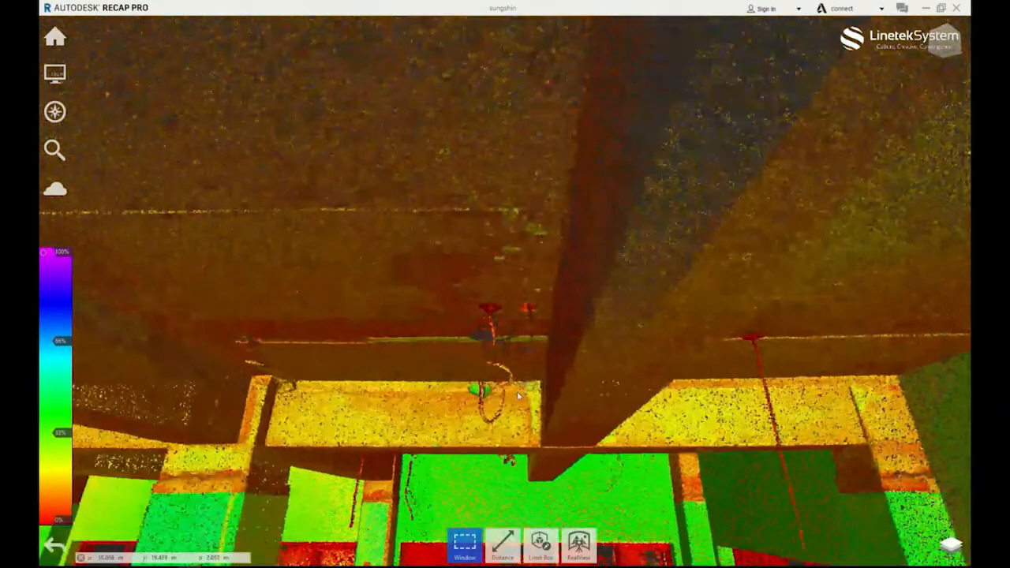
{"action": "scroll", "coordinate": [505, 401], "scroll_direction": "down", "scroll_amount": 1}
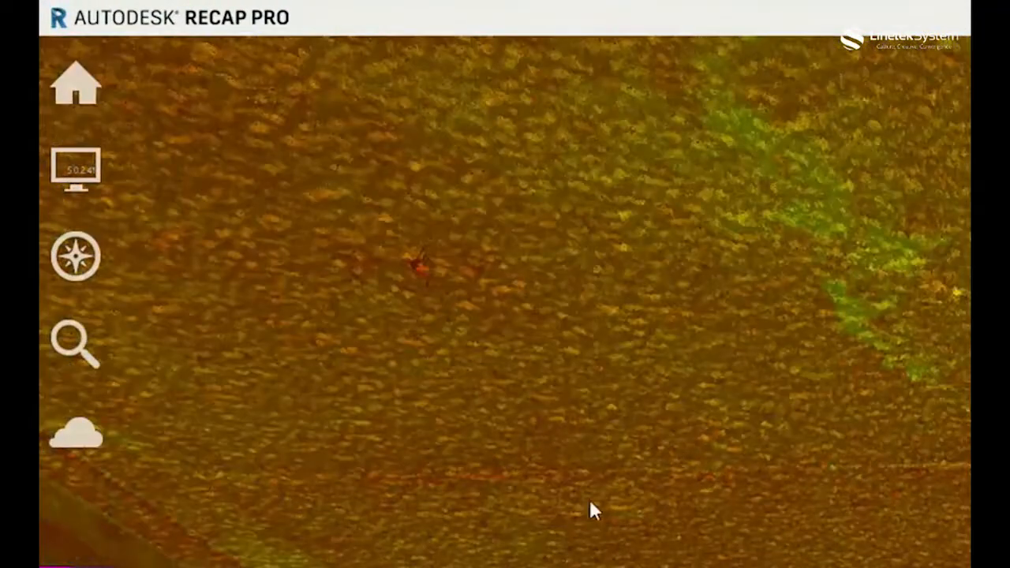
Step: Set the point cloud colouring back to RGB
{"action": "left_click", "coordinate": [76, 170]}
{"action": "left_click", "coordinate": [169, 172]}
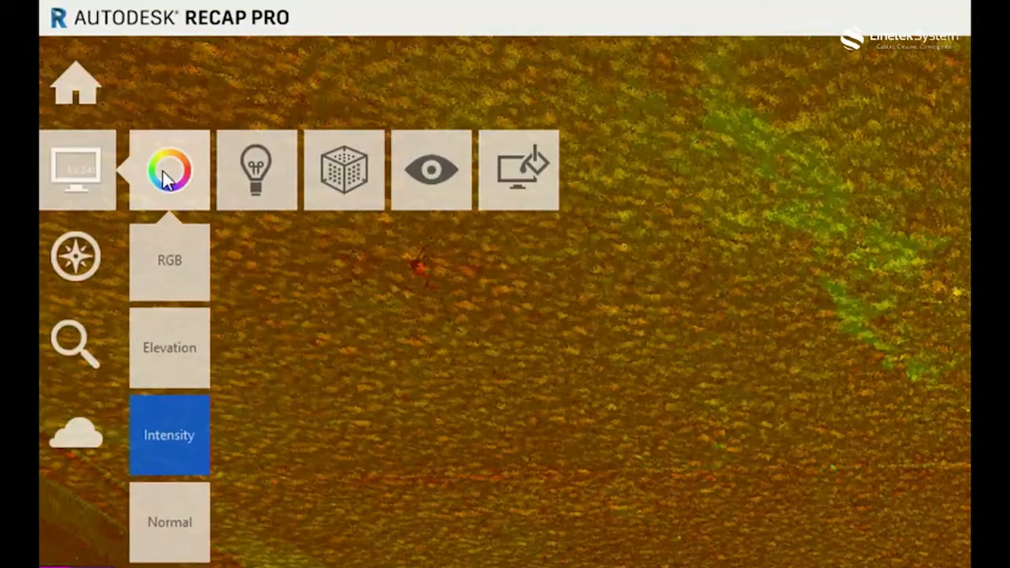
{"action": "left_click", "coordinate": [183, 266]}
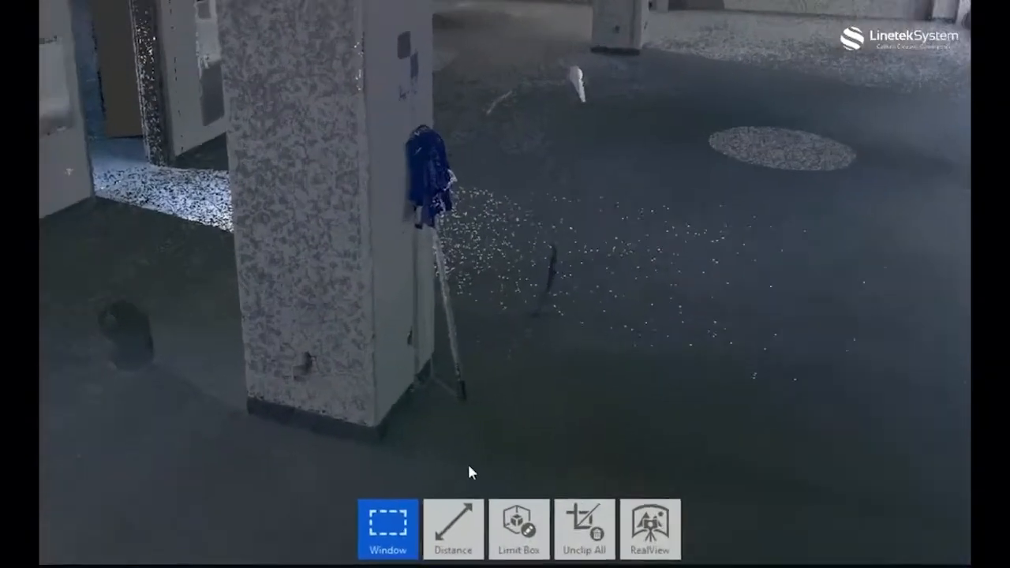
Step: Measure the distance from the column's top edge diagonally to its opposite base corner, using Distance with Freehand snapping, and inspect the measurement
{"action": "mouse_move", "coordinate": [503, 540]}
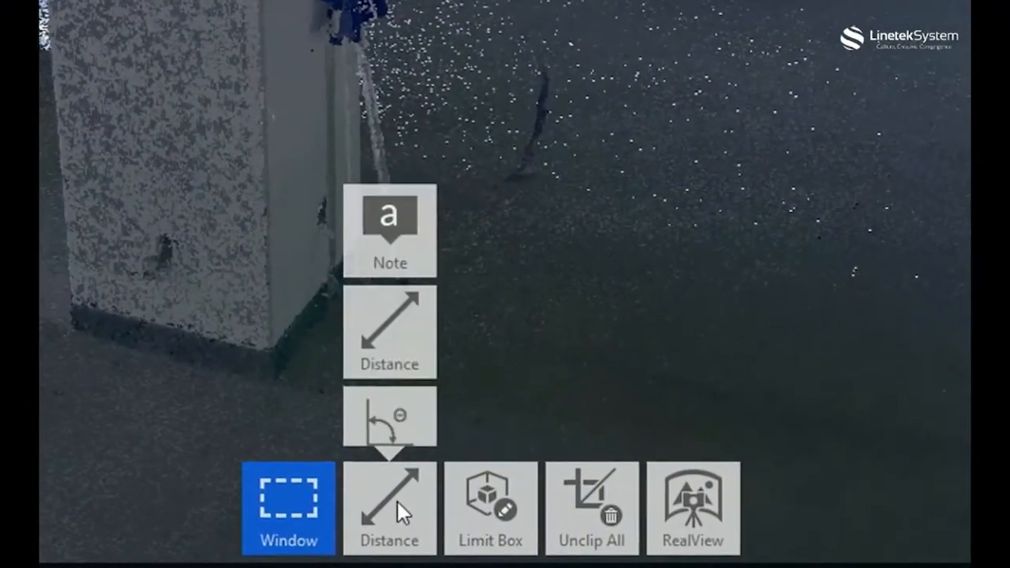
{"action": "left_click", "coordinate": [399, 308]}
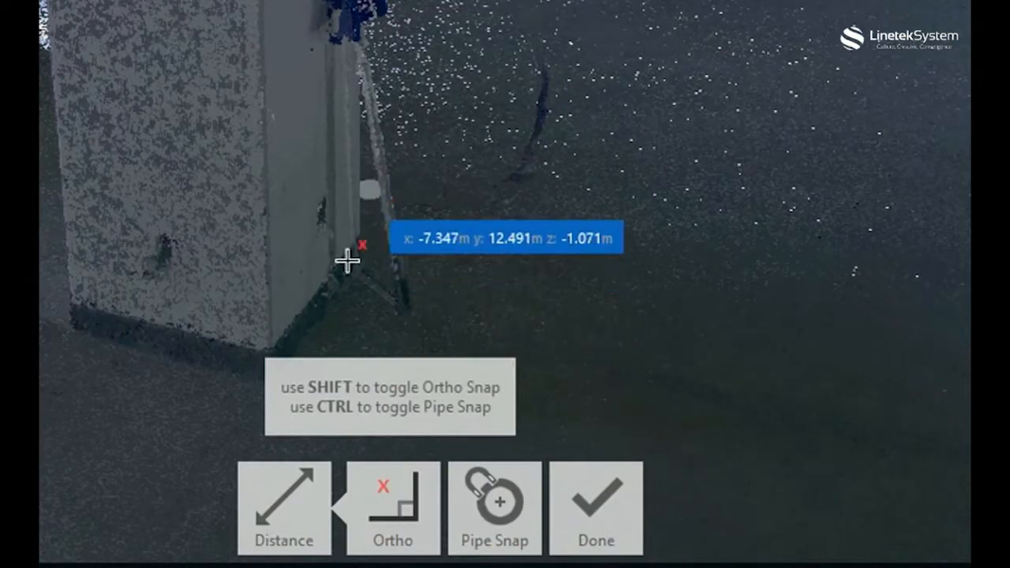
{"action": "mouse_move", "coordinate": [411, 513]}
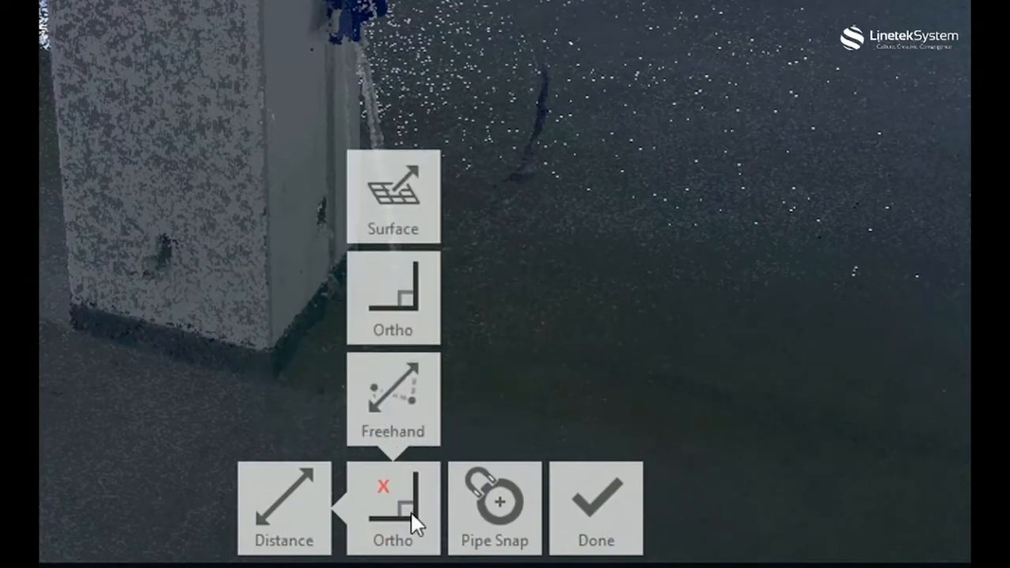
{"action": "left_click", "coordinate": [390, 392]}
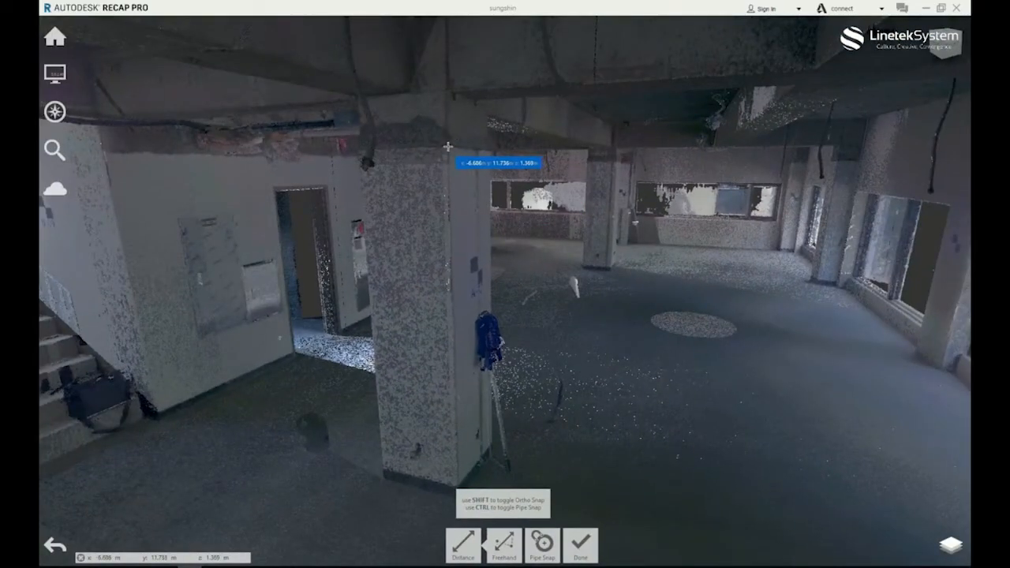
{"action": "left_click", "coordinate": [444, 91]}
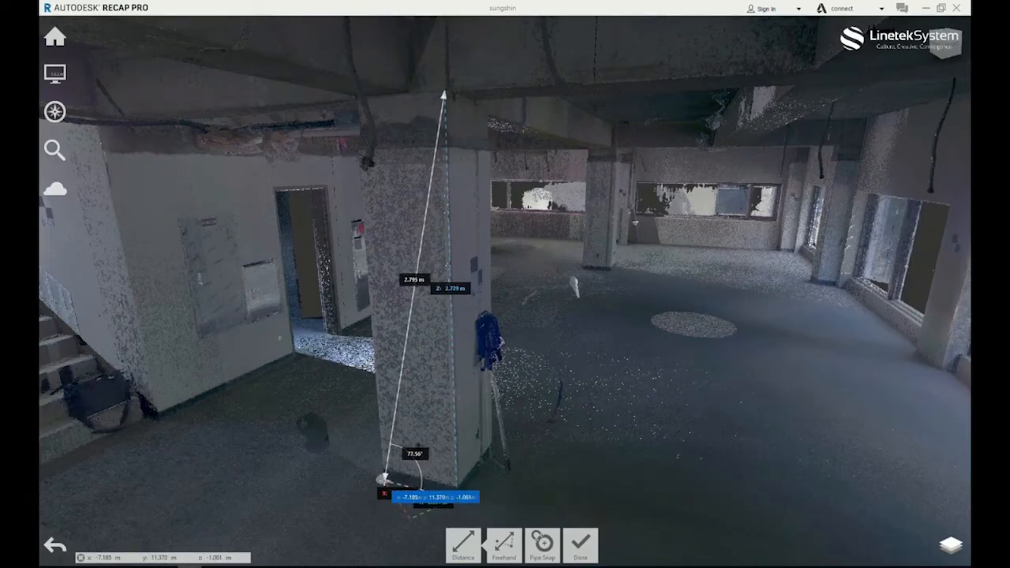
{"action": "left_click", "coordinate": [384, 479]}
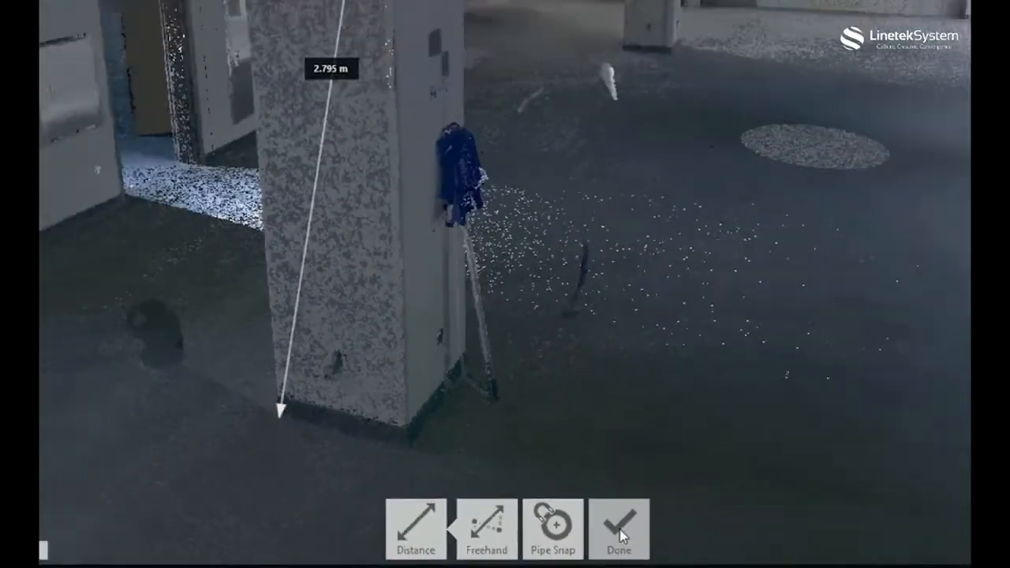
{"action": "left_click", "coordinate": [696, 495]}
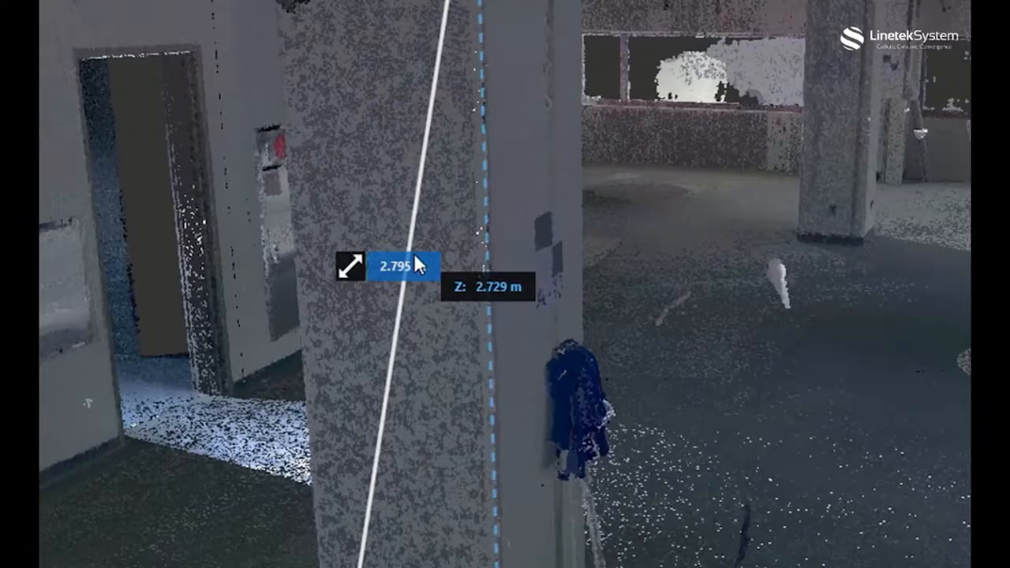
{"action": "mouse_move", "coordinate": [417, 280]}
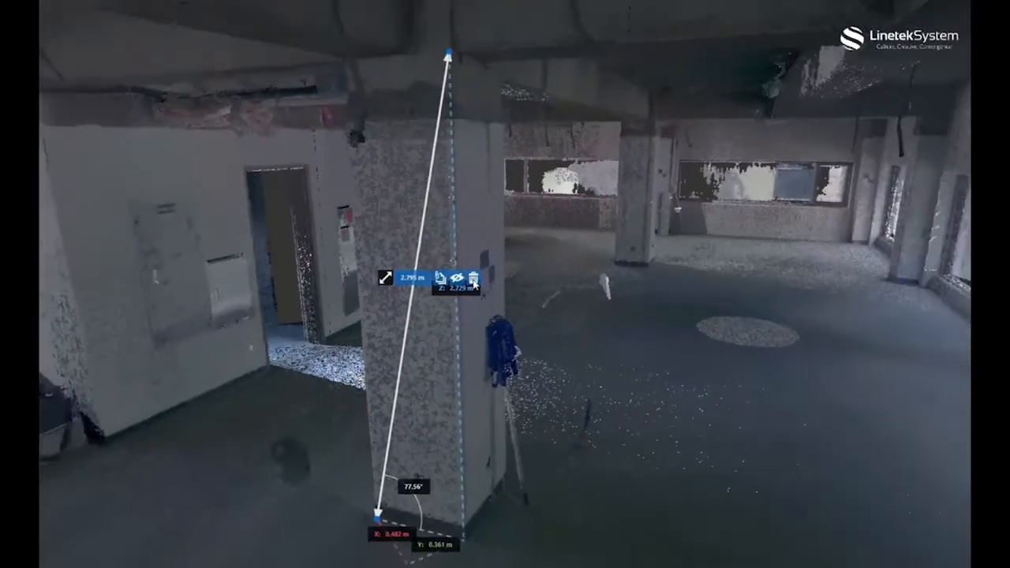
{"action": "left_click", "coordinate": [542, 265]}
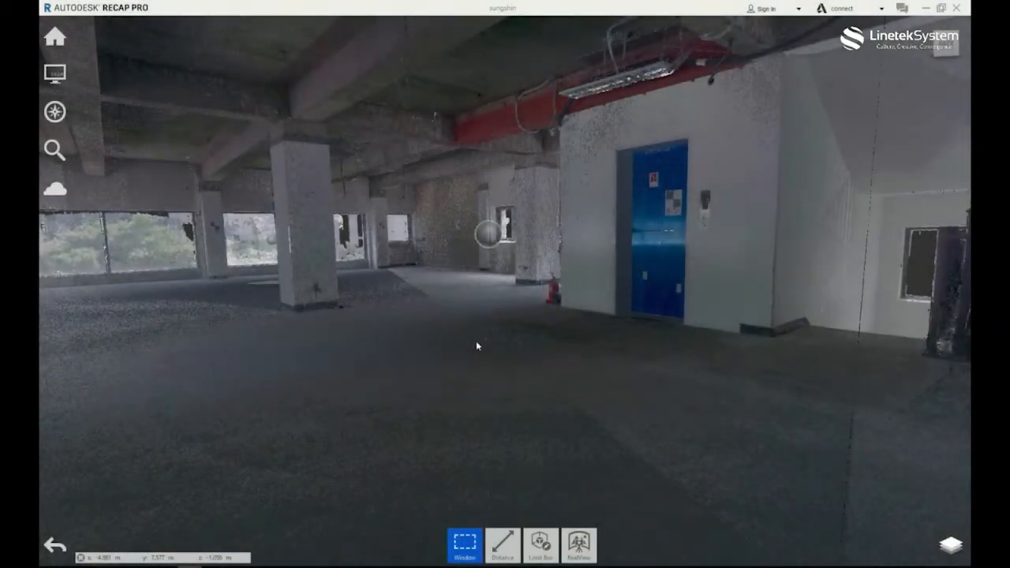
Step: Enter RealView and look around the panorama past the blue elevator door, the lattice window and the street-side windows
{"action": "middle_click_drag", "start_coordinate": [480, 323], "coordinate": [577, 332]}
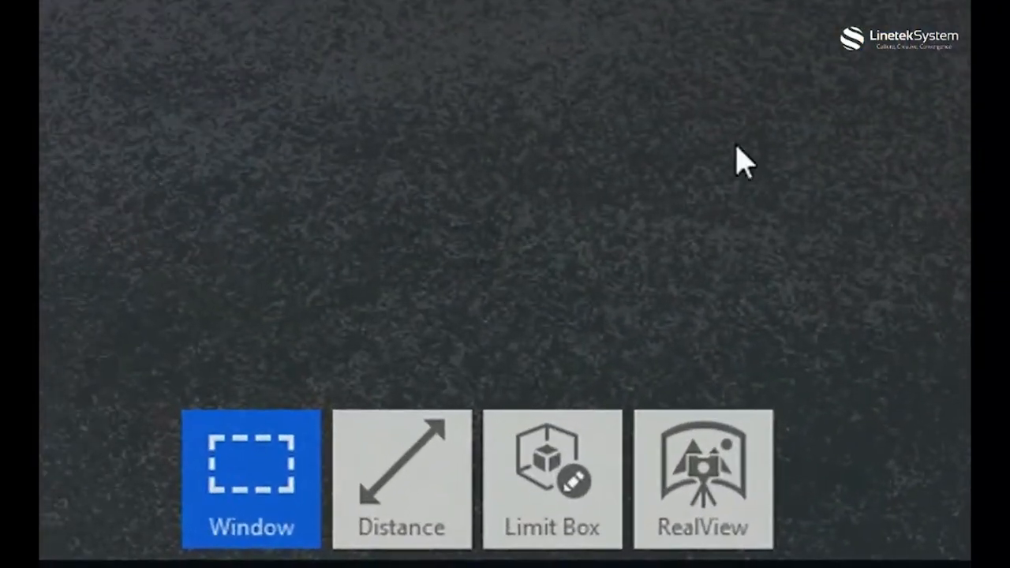
{"action": "left_click", "coordinate": [698, 493]}
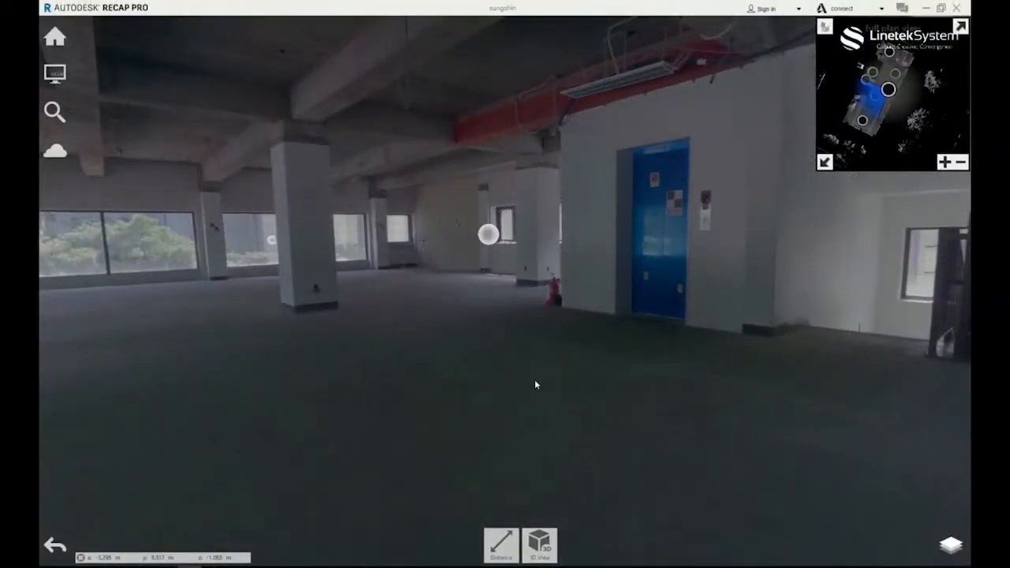
{"action": "left_click_drag", "start_coordinate": [429, 347], "coordinate": [605, 354]}
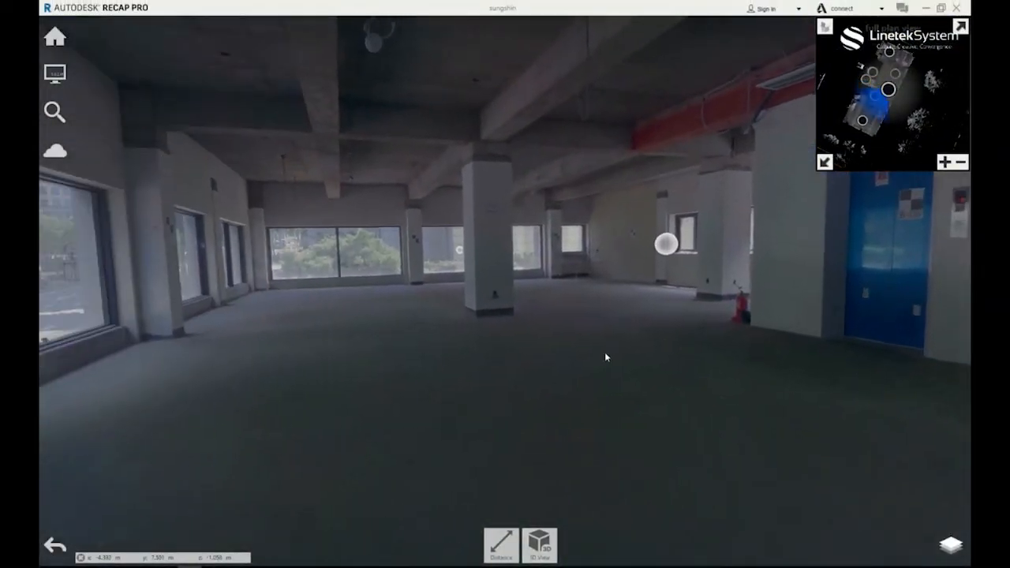
{"action": "left_click_drag", "start_coordinate": [399, 376], "coordinate": [613, 368]}
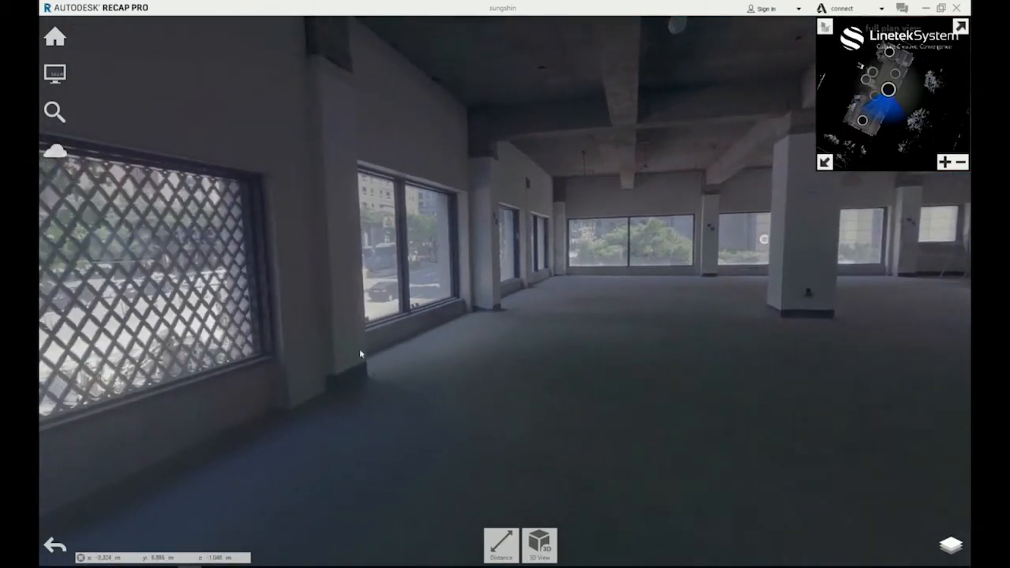
{"action": "left_click_drag", "start_coordinate": [359, 349], "coordinate": [467, 359]}
{"action": "left_click_drag", "start_coordinate": [290, 361], "coordinate": [578, 357]}
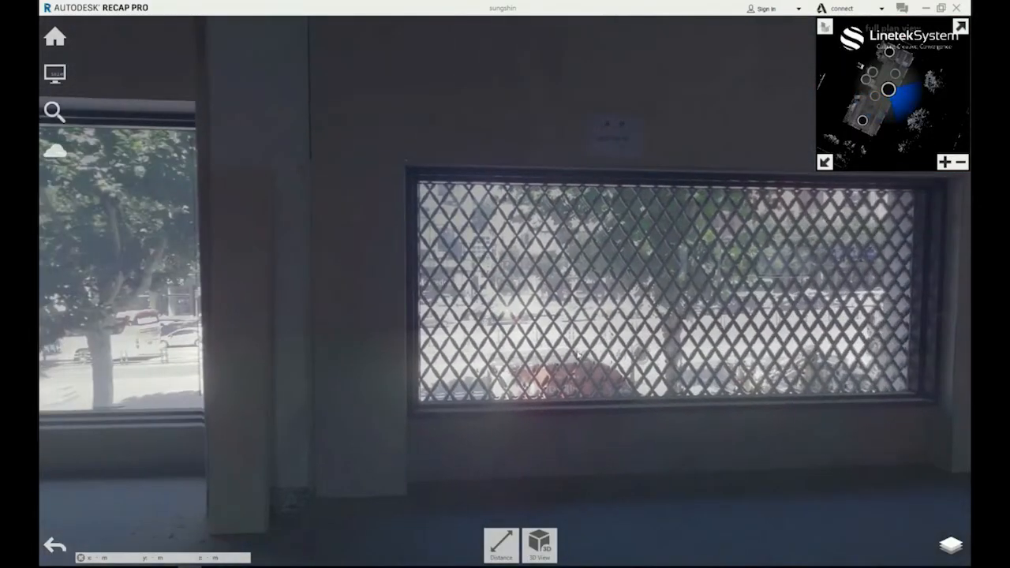
{"action": "left_click_drag", "start_coordinate": [236, 334], "coordinate": [539, 334]}
{"action": "left_click_drag", "start_coordinate": [221, 319], "coordinate": [474, 343]}
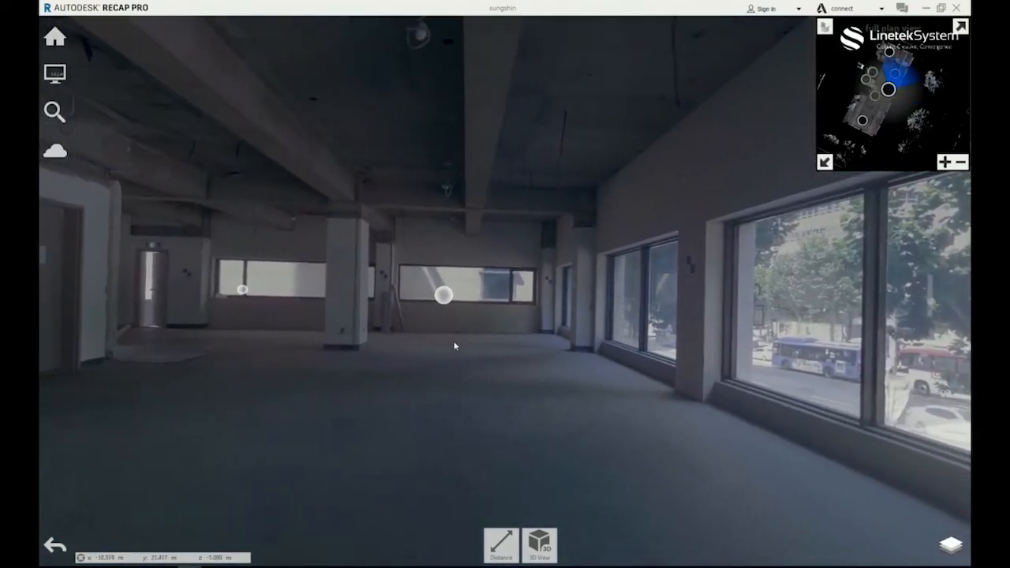
{"action": "left_click_drag", "start_coordinate": [332, 345], "coordinate": [379, 345]}
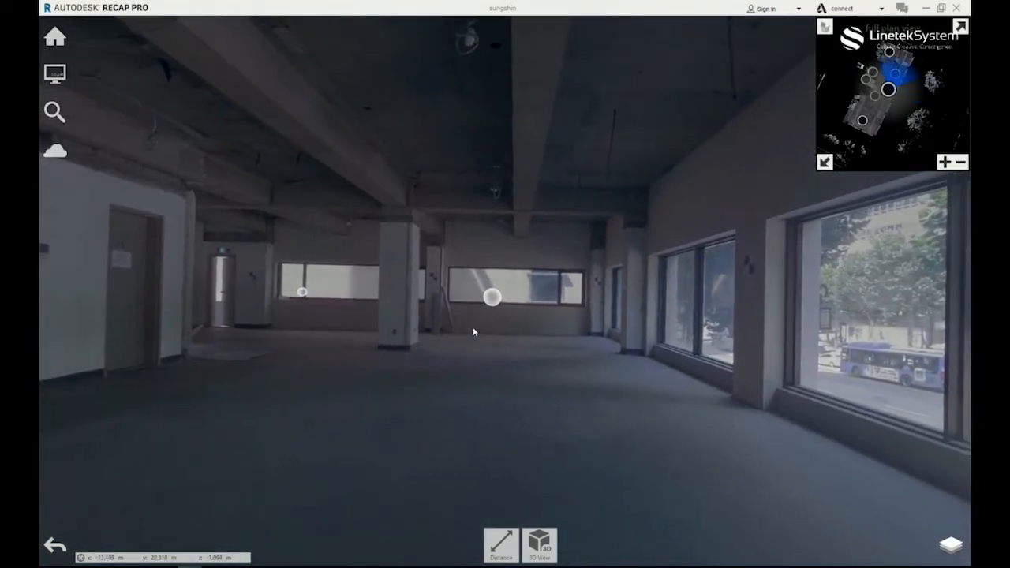
Step: Jump to the next scan position's mirror ball, look around its panorama, and return to the 3D view
{"action": "left_click", "coordinate": [492, 299]}
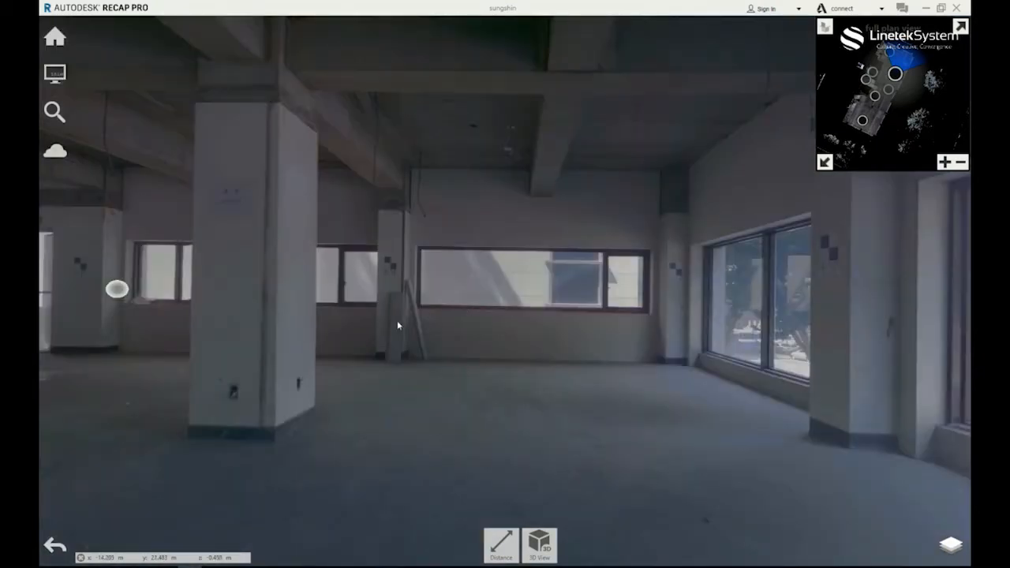
{"action": "left_click_drag", "start_coordinate": [397, 322], "coordinate": [608, 323]}
{"action": "left_click_drag", "start_coordinate": [491, 329], "coordinate": [653, 335]}
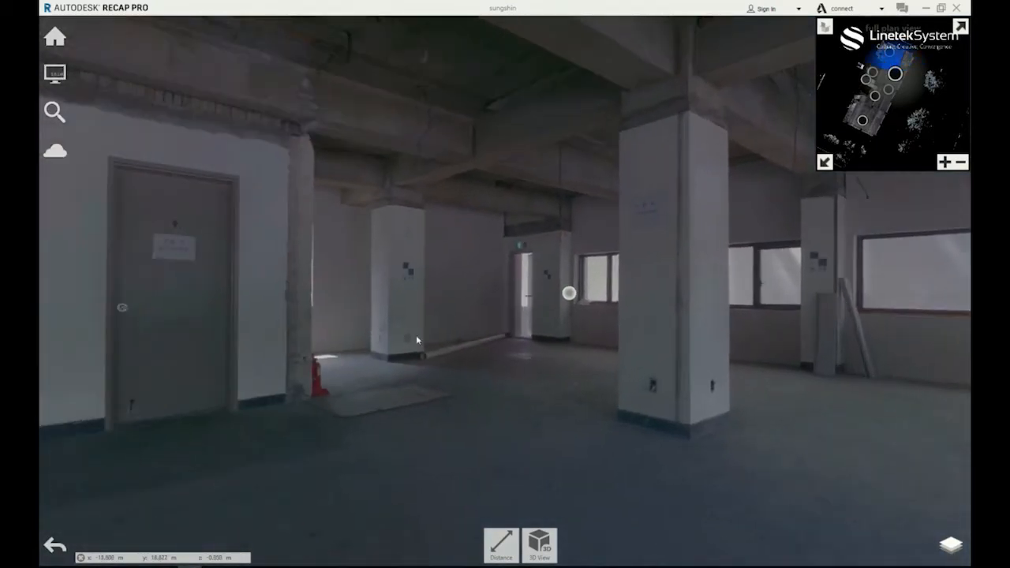
{"action": "left_click_drag", "start_coordinate": [416, 335], "coordinate": [638, 337]}
{"action": "left_click_drag", "start_coordinate": [284, 323], "coordinate": [504, 324]}
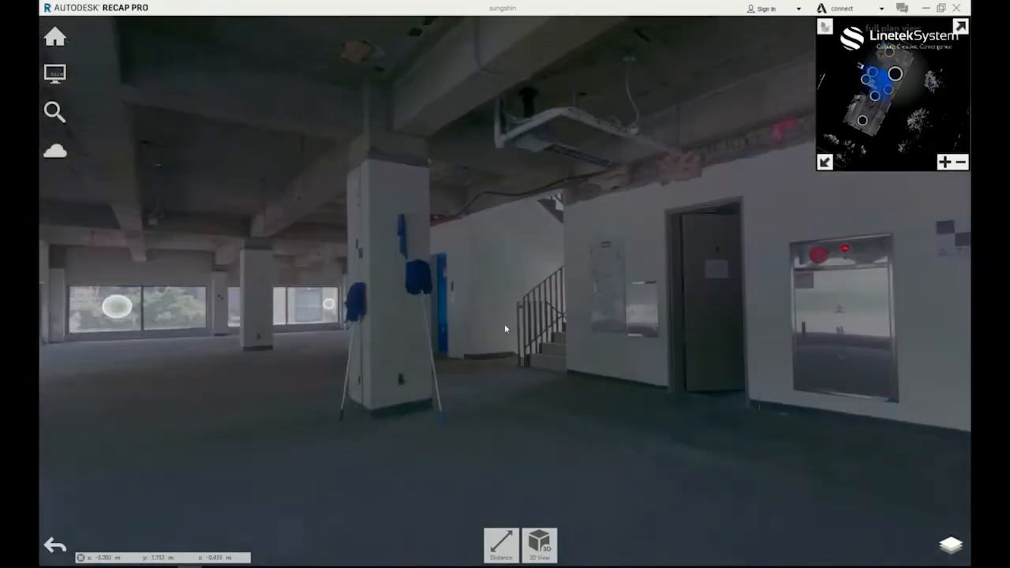
{"action": "left_click_drag", "start_coordinate": [296, 345], "coordinate": [427, 352]}
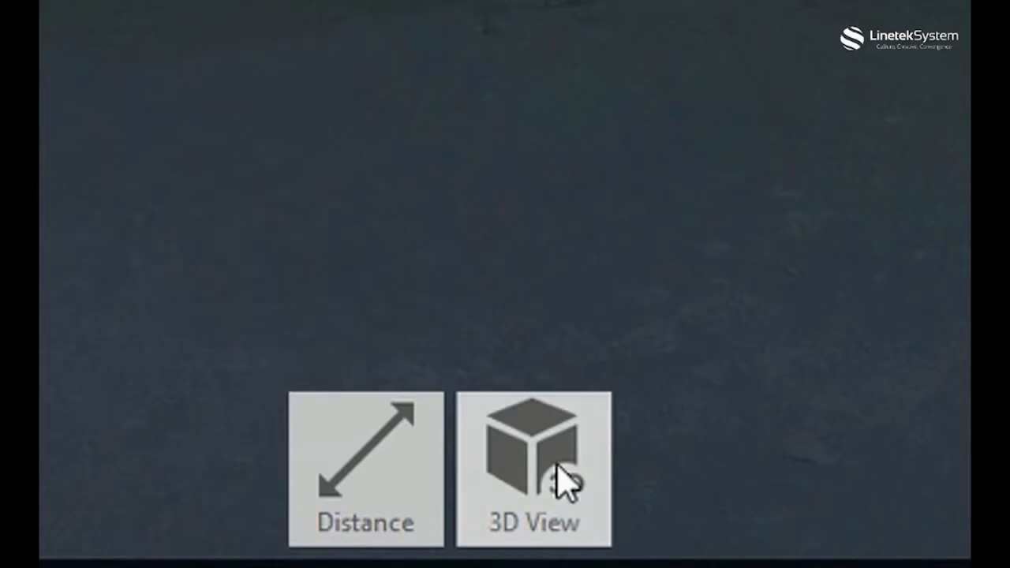
{"action": "left_click", "coordinate": [547, 509]}
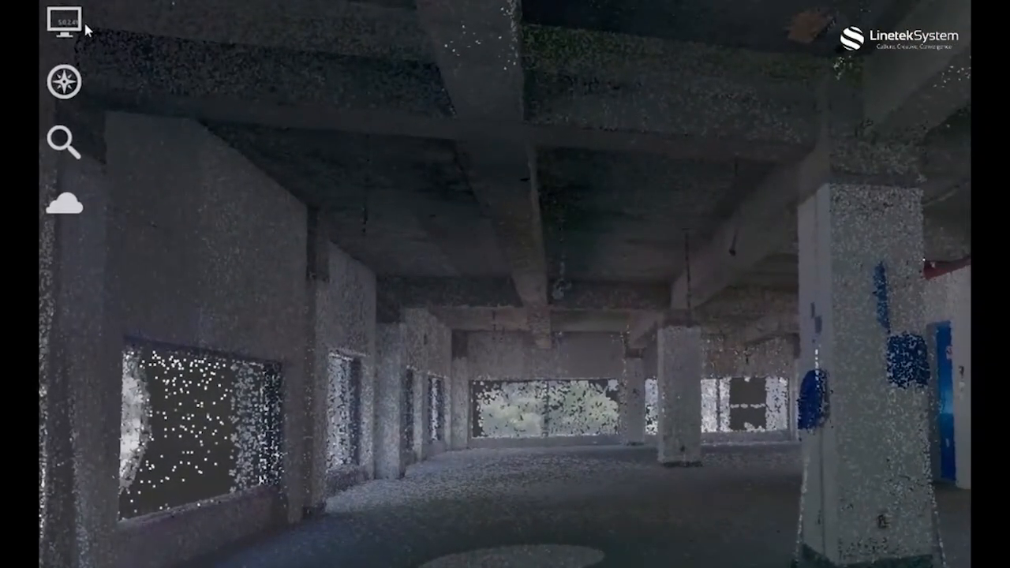
Step: Enlarge the scan positions' mirror balls to size 26
{"action": "left_click", "coordinate": [82, 25]}
{"action": "left_click", "coordinate": [309, 24]}
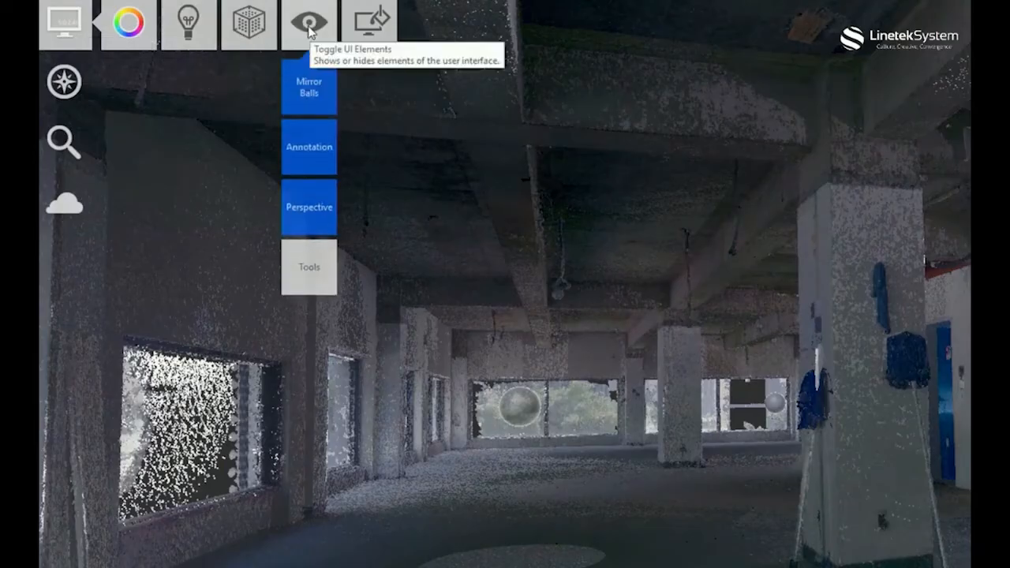
{"action": "left_click", "coordinate": [310, 93]}
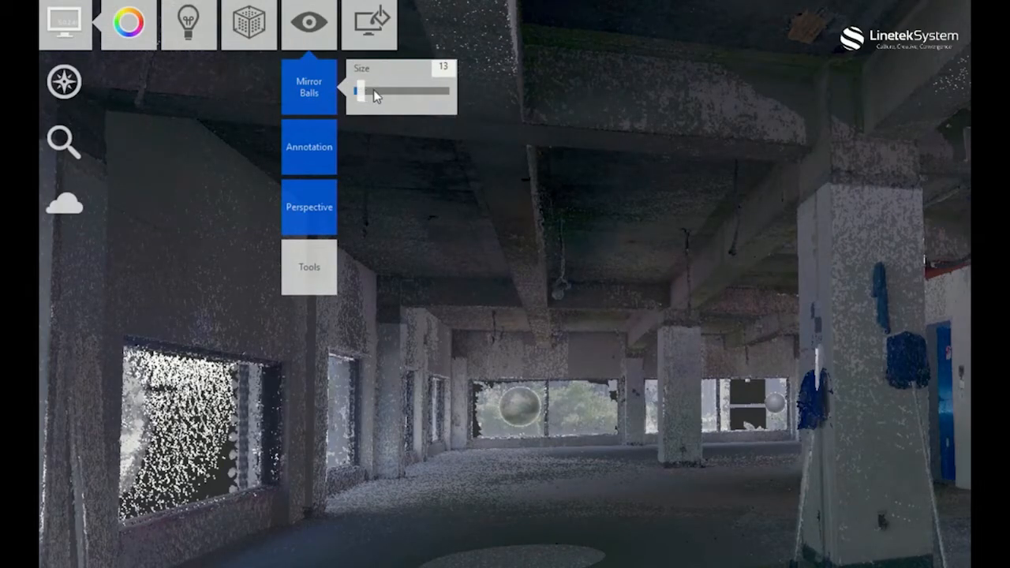
{"action": "left_click", "coordinate": [374, 92]}
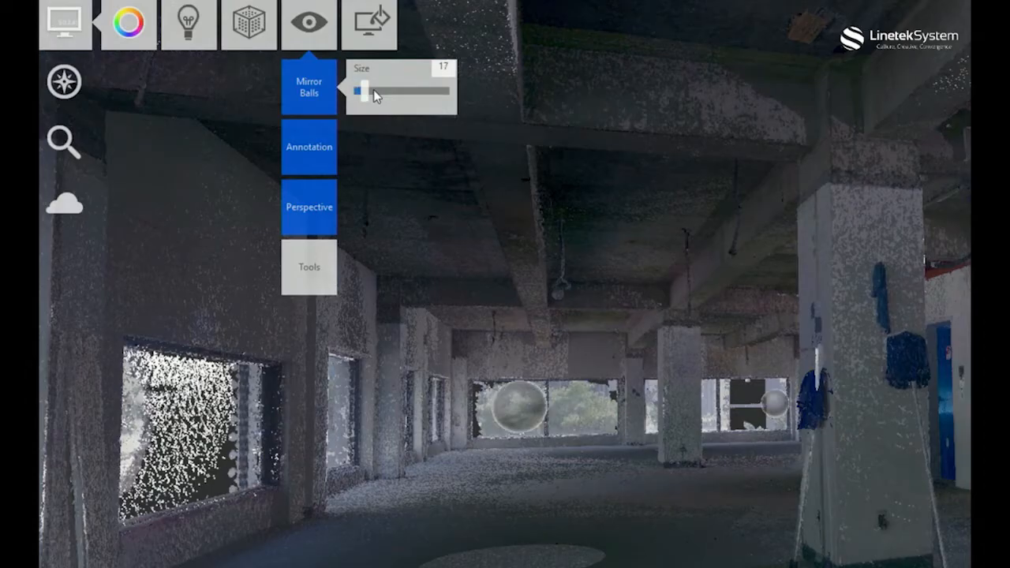
{"action": "left_click", "coordinate": [374, 92]}
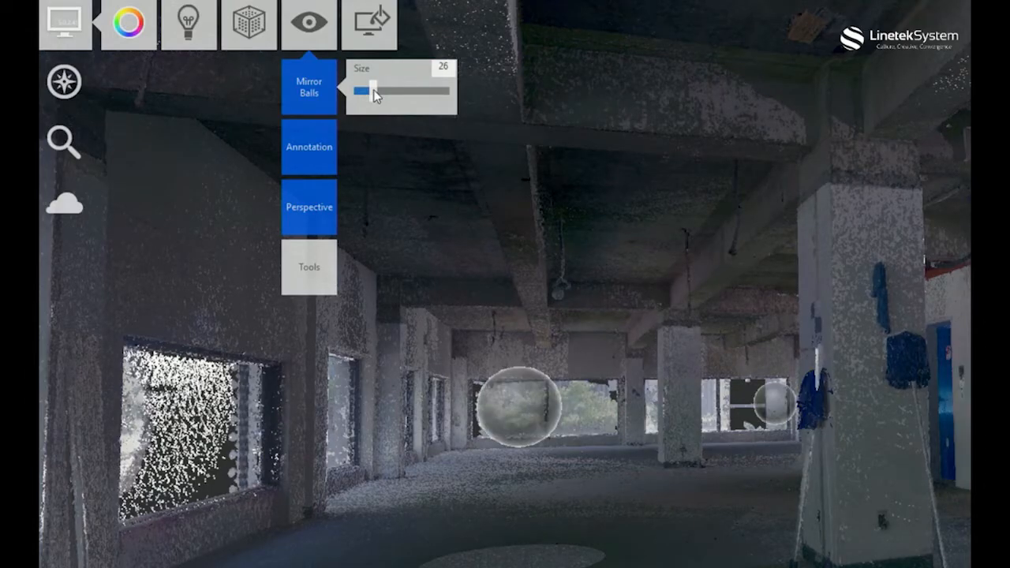
Step: Toggle the mirror balls' visibility off and on, and reduce their size
{"action": "left_click", "coordinate": [318, 90]}
{"action": "left_click", "coordinate": [318, 90]}
{"action": "left_click", "coordinate": [363, 93]}
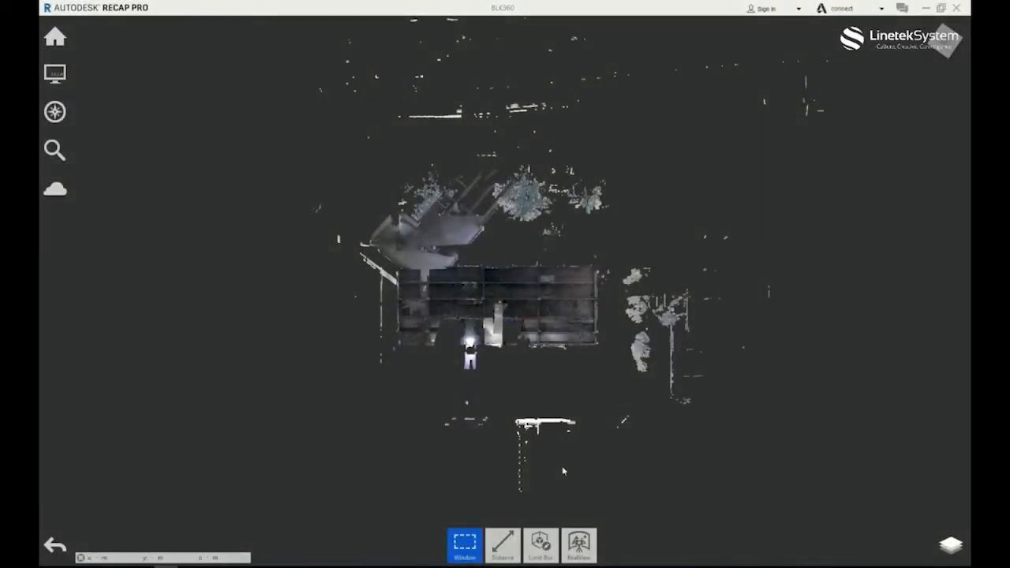
Step: Toggle scan locations BLK (RTC360 test) 1, 2 and 6 off and on to check which points belong to each
{"action": "left_click", "coordinate": [954, 540]}
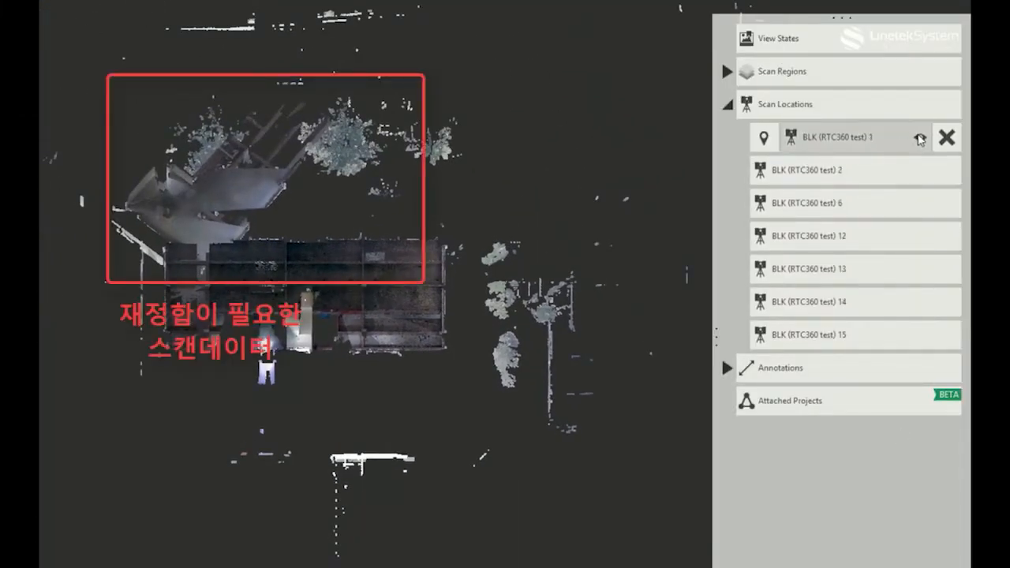
{"action": "left_click", "coordinate": [921, 139]}
{"action": "left_click", "coordinate": [921, 139]}
{"action": "left_click", "coordinate": [920, 170]}
{"action": "left_click", "coordinate": [920, 171]}
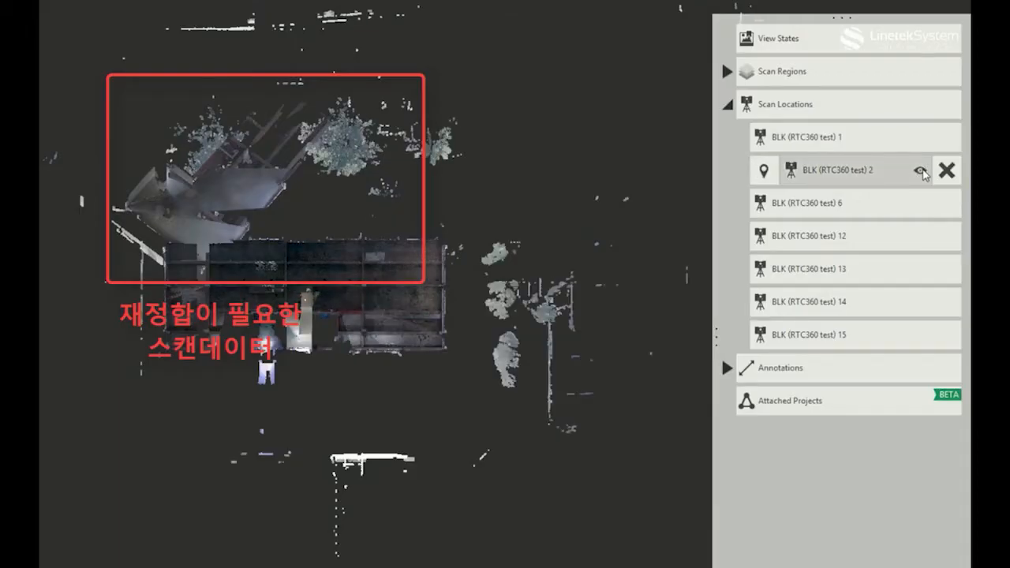
{"action": "left_click", "coordinate": [921, 204]}
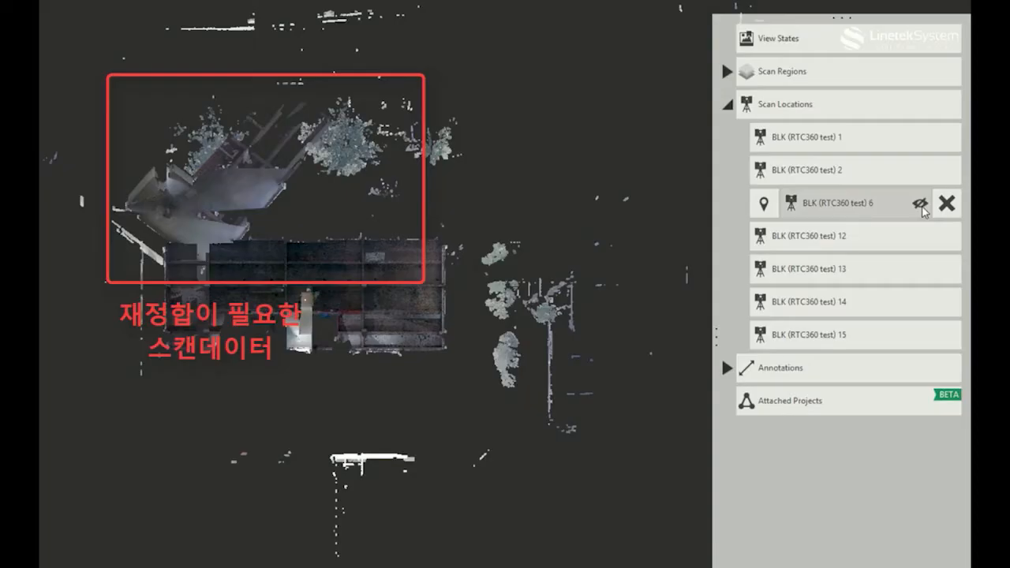
{"action": "left_click", "coordinate": [921, 204]}
Step: Toggle scan locations BLK (RTC360 test) 12, 13 and 14 off and on to find the misaligned scan
{"action": "left_click", "coordinate": [920, 237]}
{"action": "left_click", "coordinate": [921, 270]}
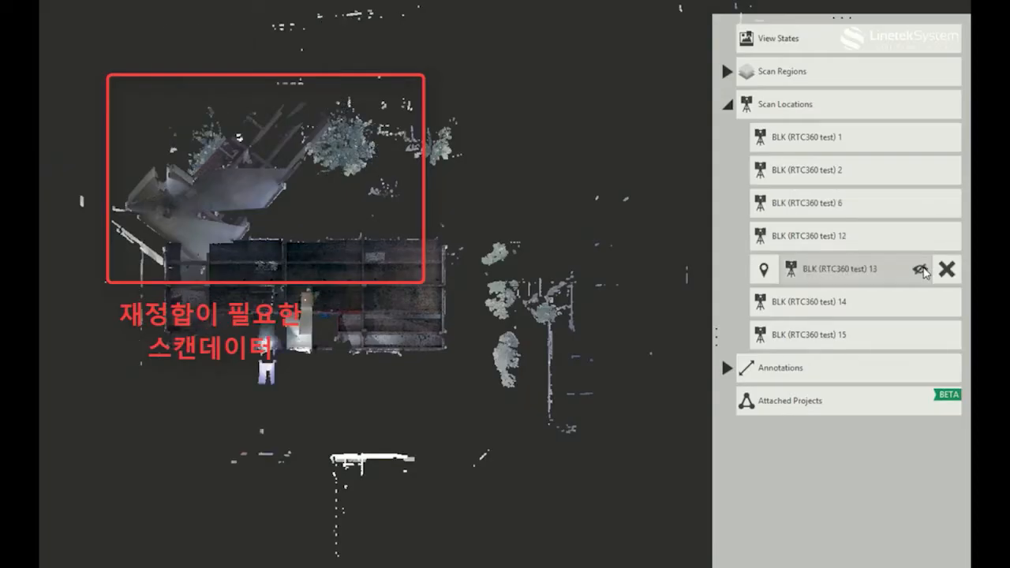
{"action": "left_click", "coordinate": [921, 304]}
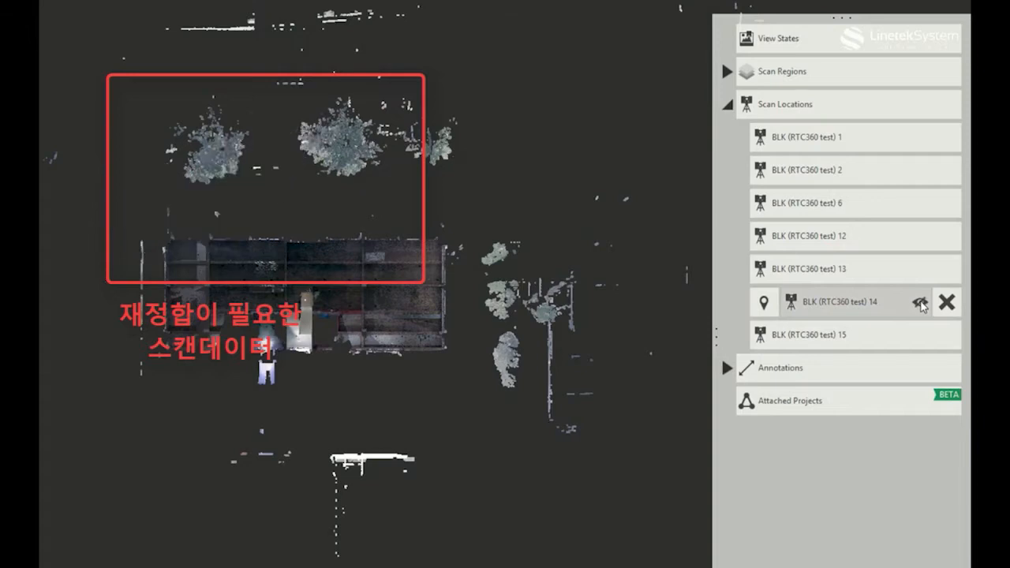
{"action": "left_click", "coordinate": [921, 303]}
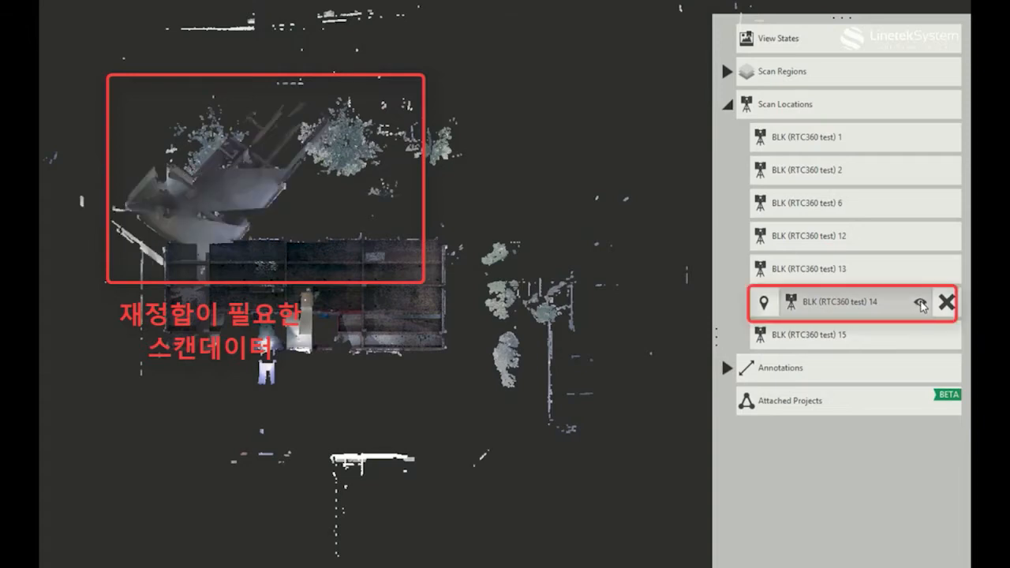
{"action": "left_click", "coordinate": [921, 304]}
{"action": "left_click", "coordinate": [920, 303]}
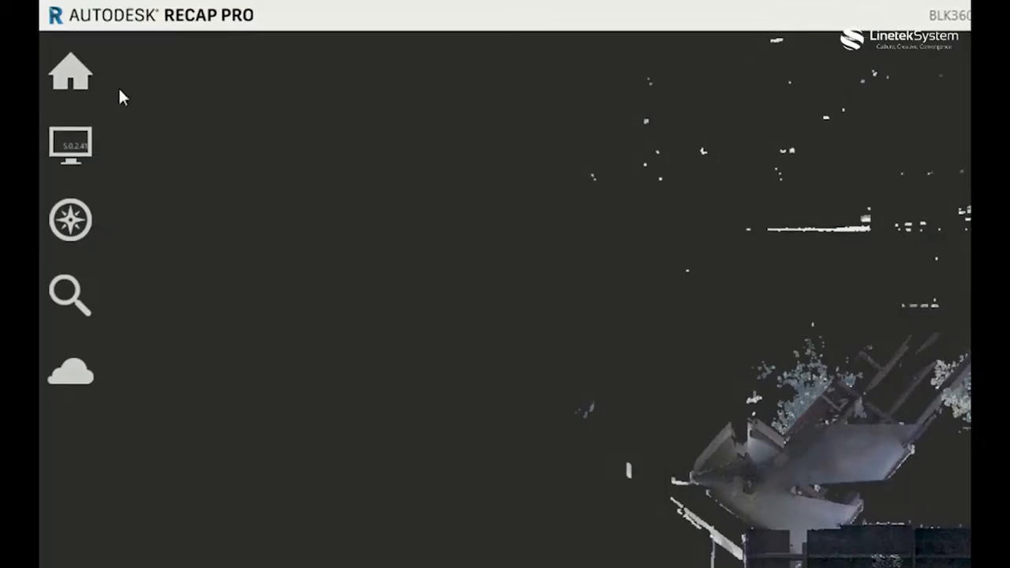
Step: Reopen the scan registration and remove scan BLK (RTC360 test) 14 from the registration group
{"action": "mouse_move", "coordinate": [79, 77]}
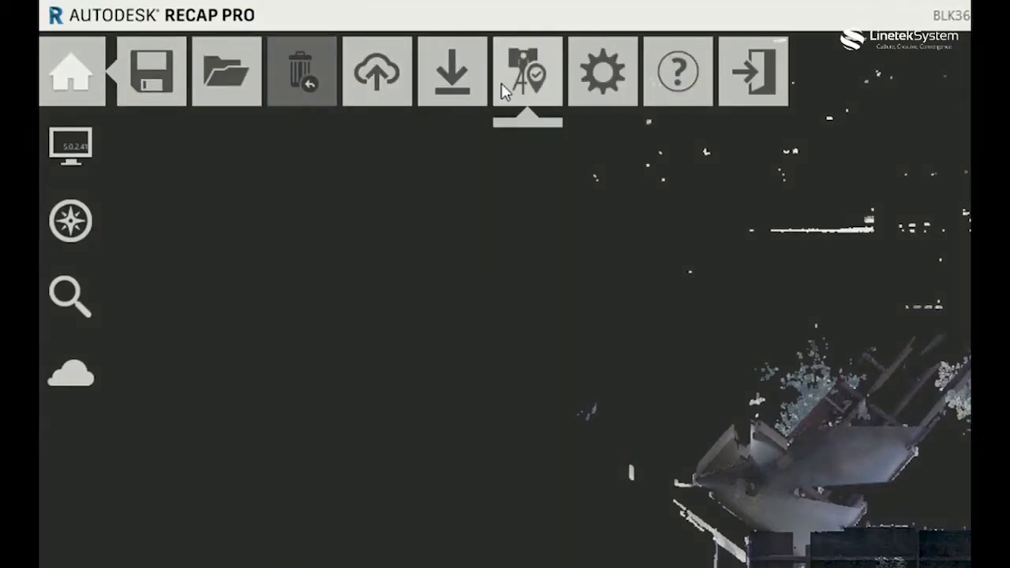
{"action": "mouse_move", "coordinate": [523, 82]}
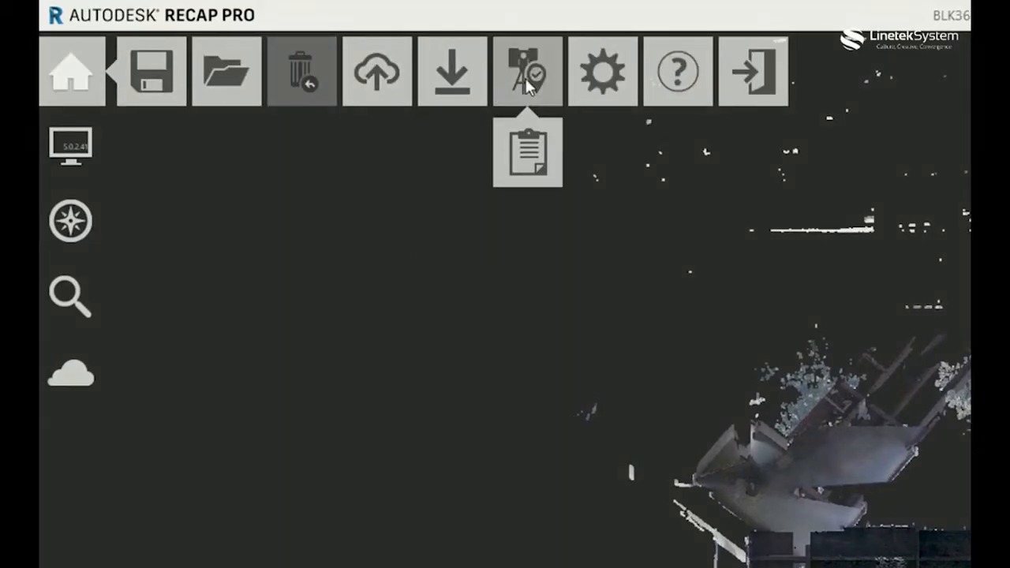
{"action": "left_click", "coordinate": [527, 79]}
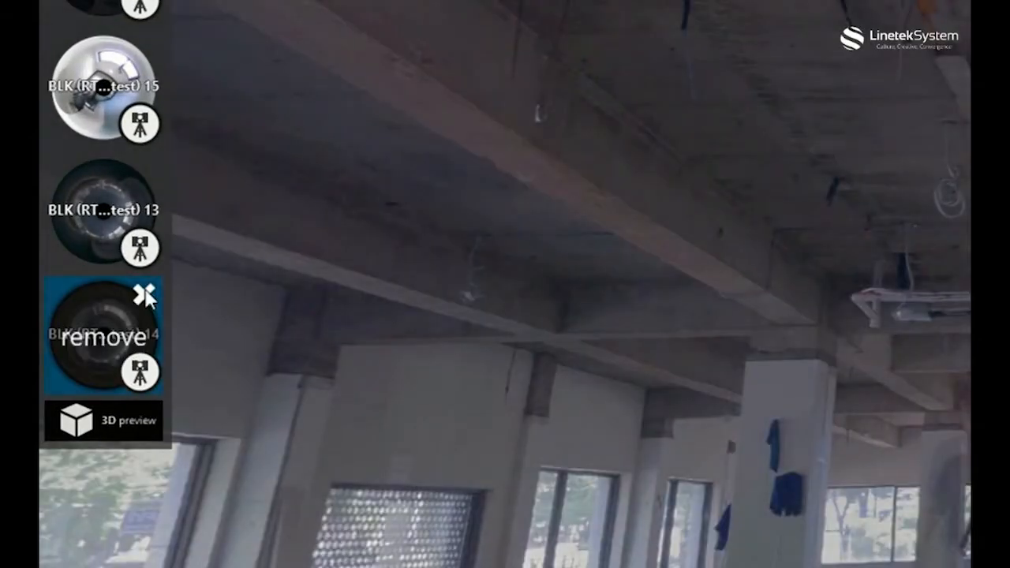
{"action": "left_click", "coordinate": [142, 292]}
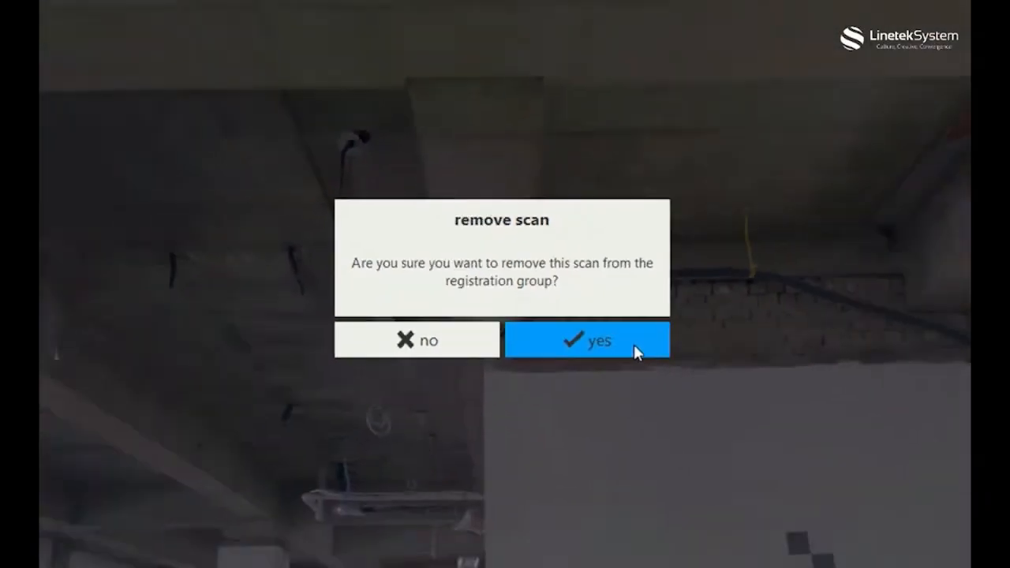
{"action": "left_click", "coordinate": [720, 415]}
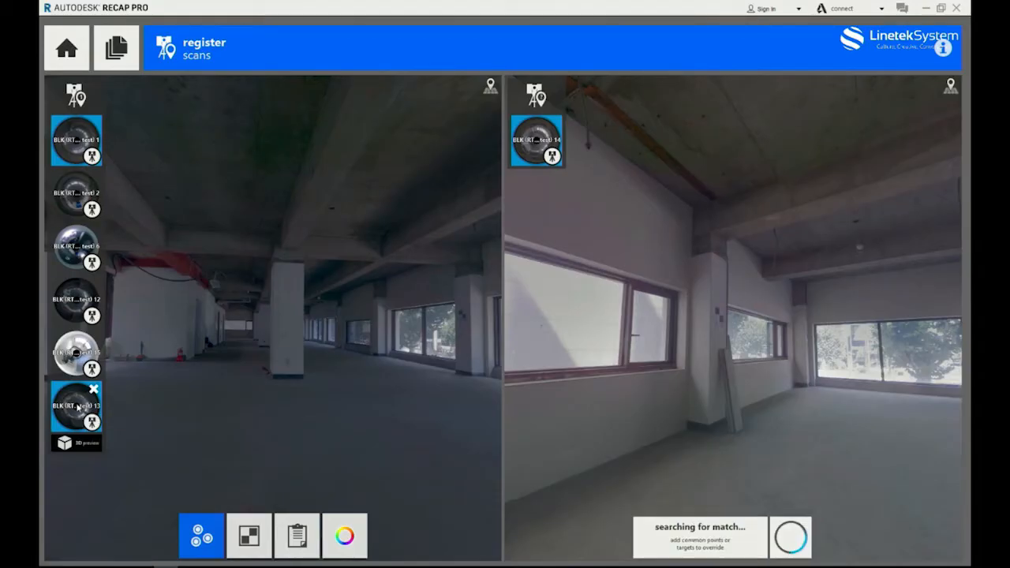
Step: Pair scan 13 with the removed scan 14 and examine their match in the overlap preview
{"action": "left_click", "coordinate": [76, 408]}
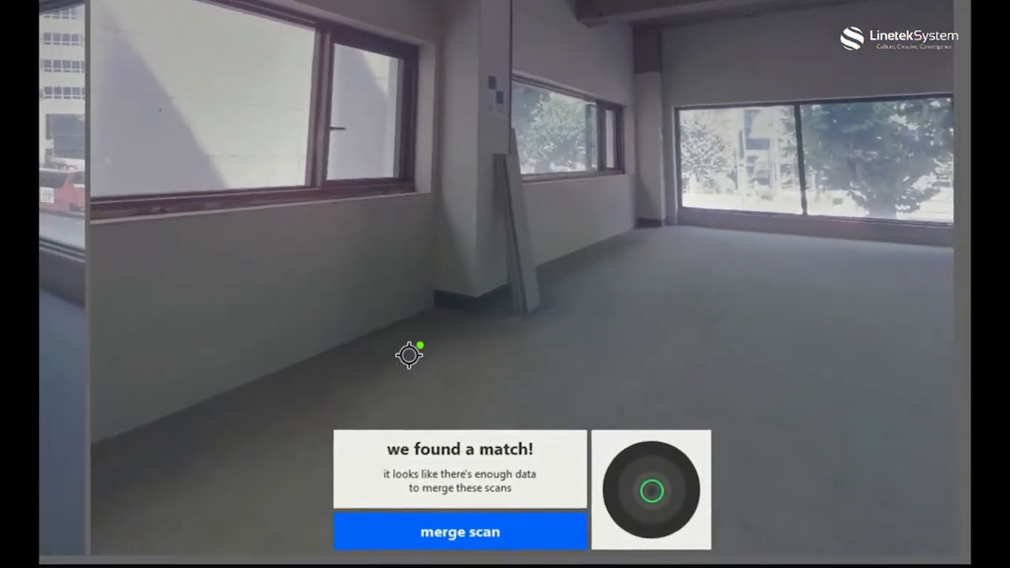
{"action": "mouse_move", "coordinate": [696, 507]}
{"action": "scroll", "coordinate": [549, 215], "scroll_direction": "up", "scroll_amount": 4}
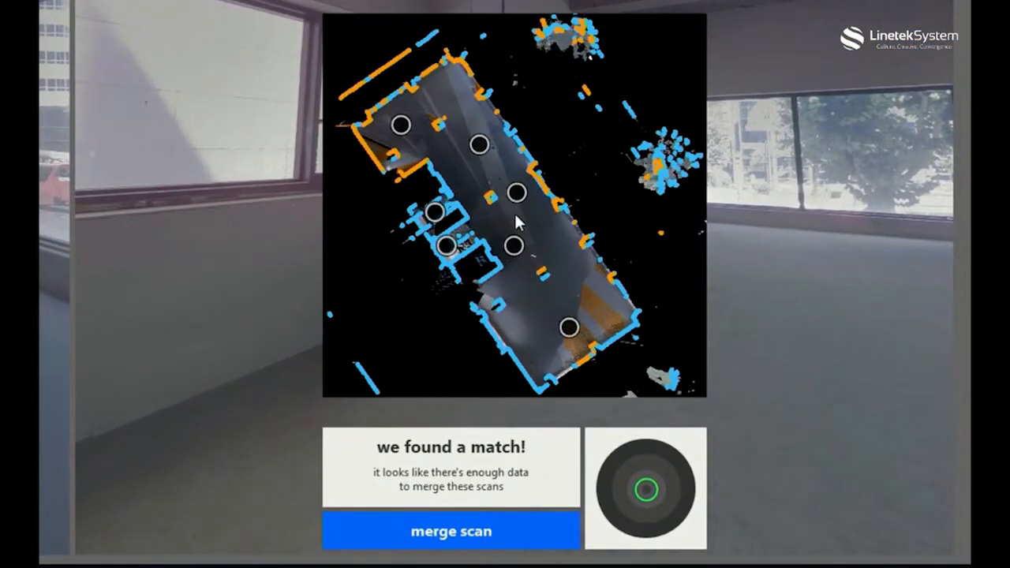
{"action": "left_click_drag", "start_coordinate": [469, 245], "coordinate": [508, 299]}
{"action": "scroll", "coordinate": [500, 194], "scroll_direction": "up", "scroll_amount": 3}
{"action": "left_click_drag", "start_coordinate": [503, 201], "coordinate": [502, 168]}
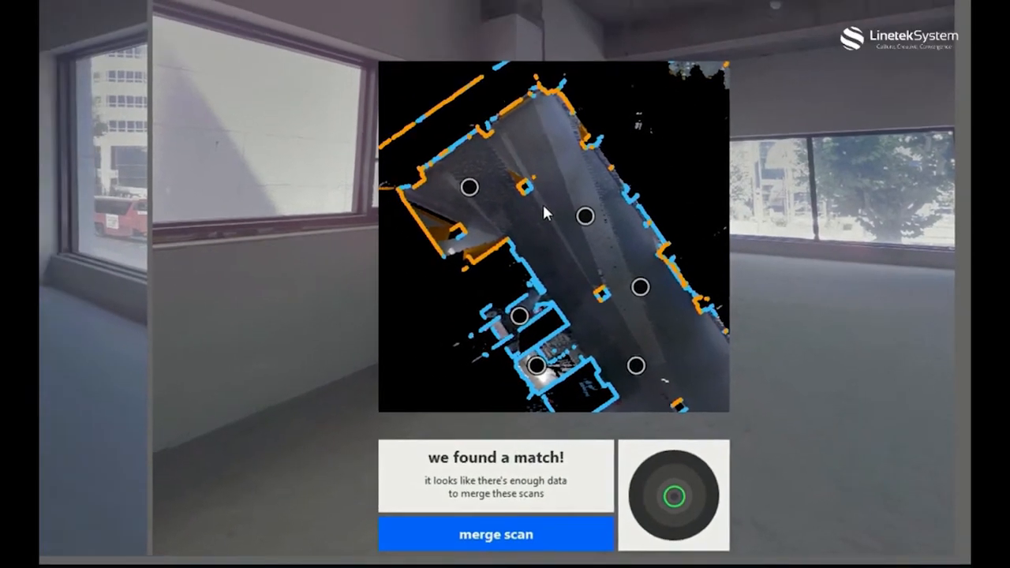
{"action": "scroll", "coordinate": [116, 291], "scroll_direction": "up", "scroll_amount": 8}
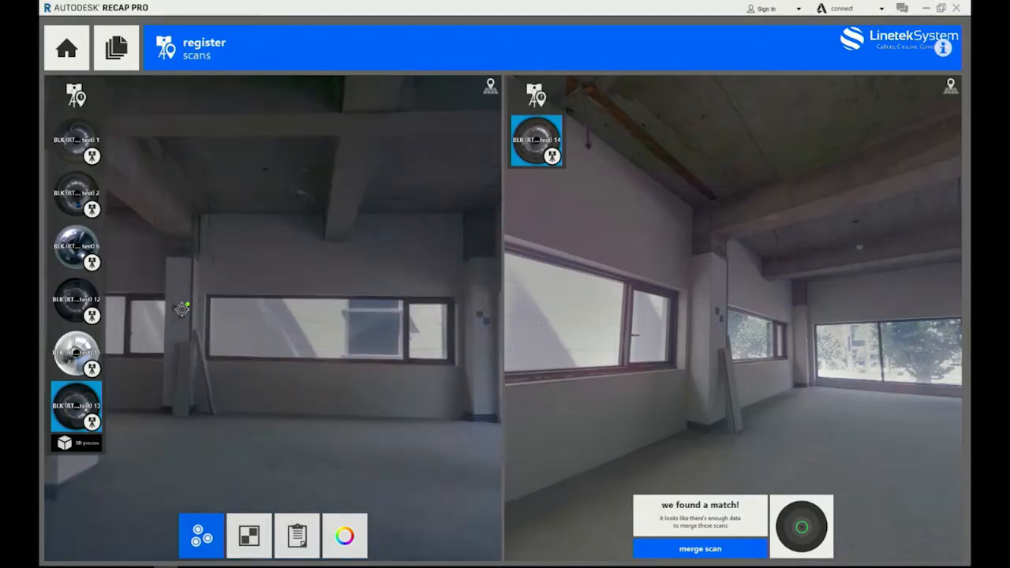
Step: Place matching common points on target A-14 and on a second column target in scans 13 and 14
{"action": "left_click", "coordinate": [179, 306]}
{"action": "scroll", "coordinate": [717, 321], "scroll_direction": "up", "scroll_amount": 5}
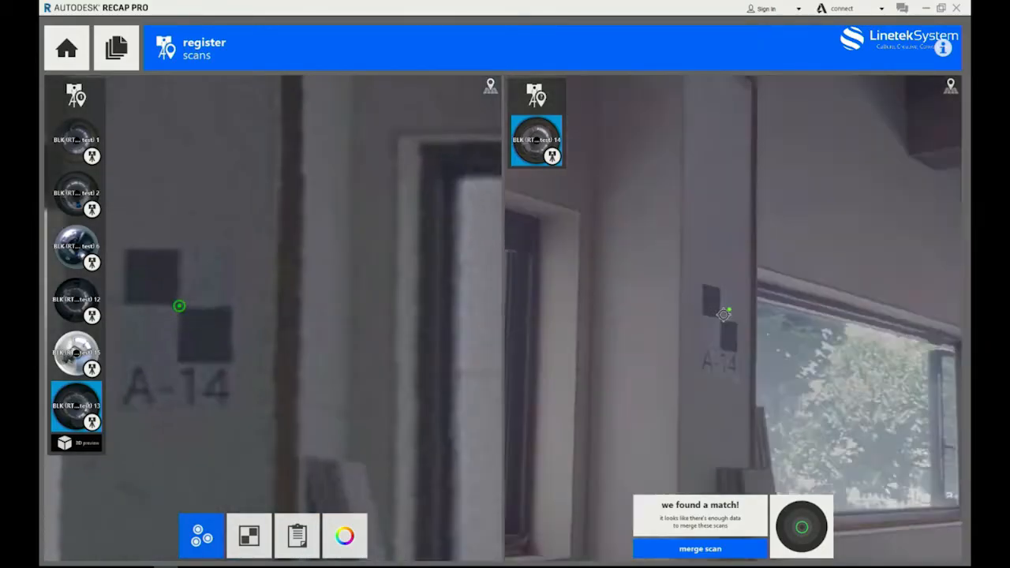
{"action": "left_click", "coordinate": [717, 321]}
{"action": "mouse_move", "coordinate": [884, 336]}
{"action": "left_mouse_down"}
{"action": "mouse_move", "coordinate": [903, 401]}
{"action": "mouse_move", "coordinate": [664, 326]}
{"action": "left_mouse_up"}
{"action": "left_click_drag", "start_coordinate": [474, 341], "coordinate": [419, 348]}
{"action": "left_click", "coordinate": [473, 339]}
Step: Place a third pair of common points at the center of target A-12 in scans 13 and 14
{"action": "scroll", "coordinate": [454, 386], "scroll_direction": "down", "scroll_amount": 5}
{"action": "left_click_drag", "start_coordinate": [446, 386], "coordinate": [206, 389]}
{"action": "scroll", "coordinate": [326, 360], "scroll_direction": "up", "scroll_amount": 10}
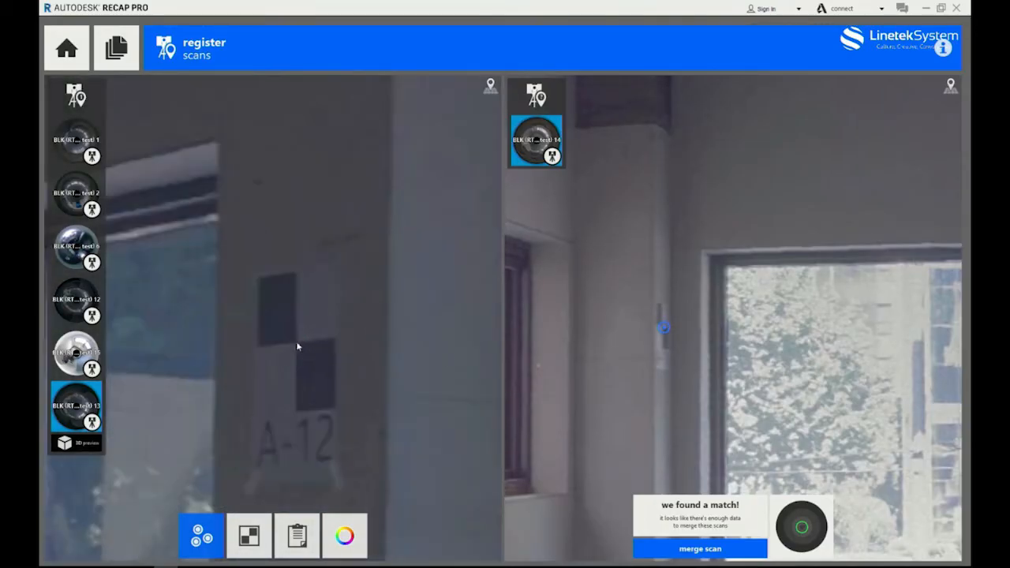
{"action": "left_click", "coordinate": [295, 342]}
{"action": "scroll", "coordinate": [848, 390], "scroll_direction": "down", "scroll_amount": 5}
{"action": "left_click_drag", "start_coordinate": [853, 380], "coordinate": [558, 362]}
{"action": "scroll", "coordinate": [892, 335], "scroll_direction": "up", "scroll_amount": 5}
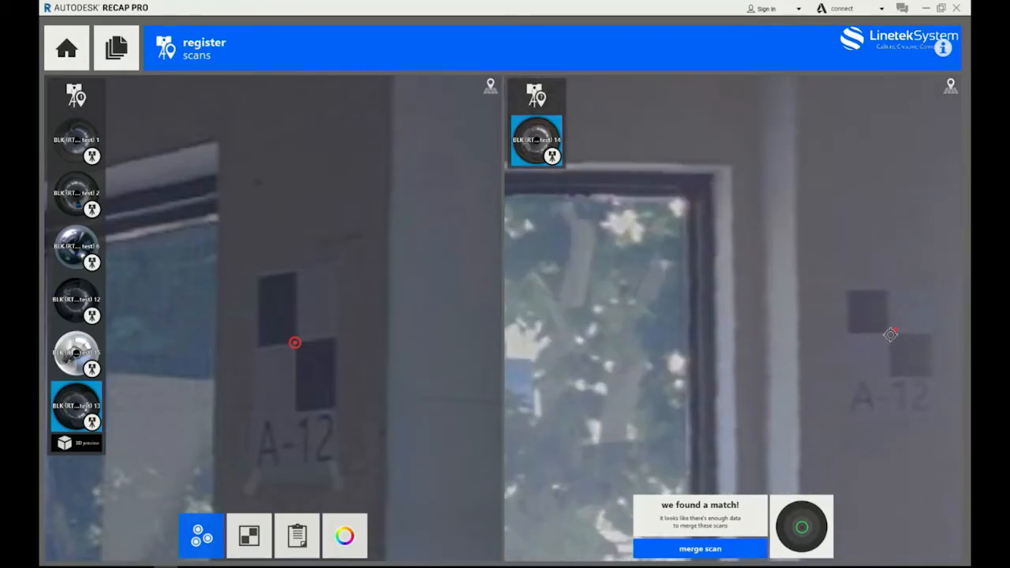
{"action": "left_click", "coordinate": [889, 337]}
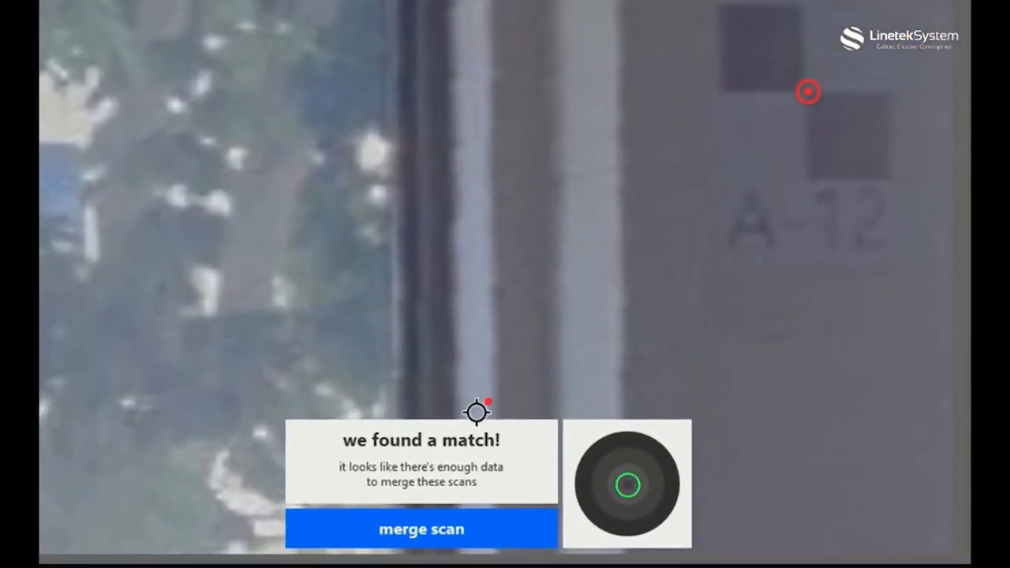
Step: Recheck the wall overlap in the preview, merge scan 14 into the registered group and launch the project
{"action": "mouse_move", "coordinate": [564, 475]}
{"action": "scroll", "coordinate": [578, 257], "scroll_direction": "up", "scroll_amount": 3}
{"action": "scroll", "coordinate": [488, 167], "scroll_direction": "up", "scroll_amount": 4}
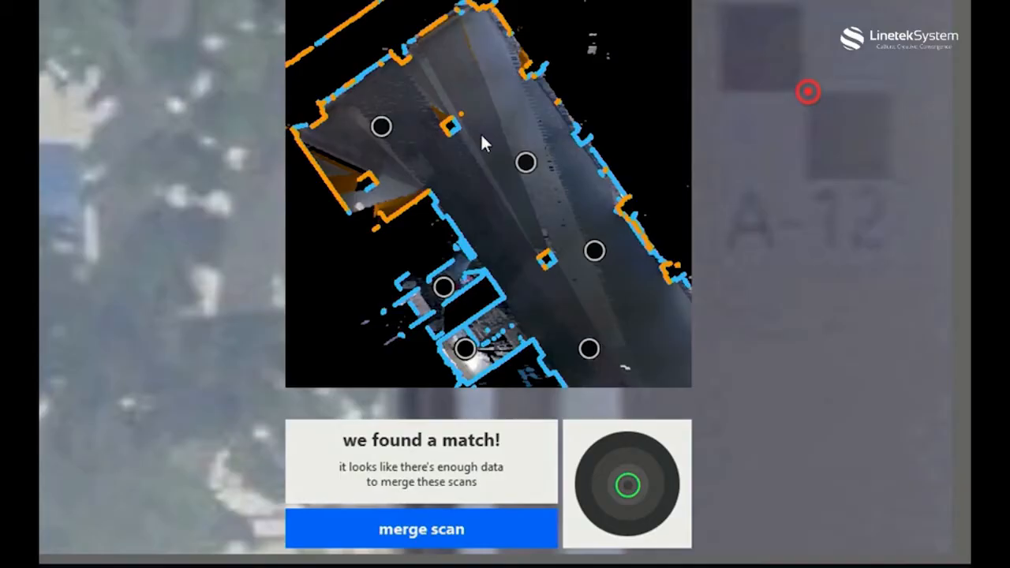
{"action": "scroll", "coordinate": [474, 146], "scroll_direction": "up", "scroll_amount": 2}
{"action": "left_click_drag", "start_coordinate": [481, 157], "coordinate": [555, 228]}
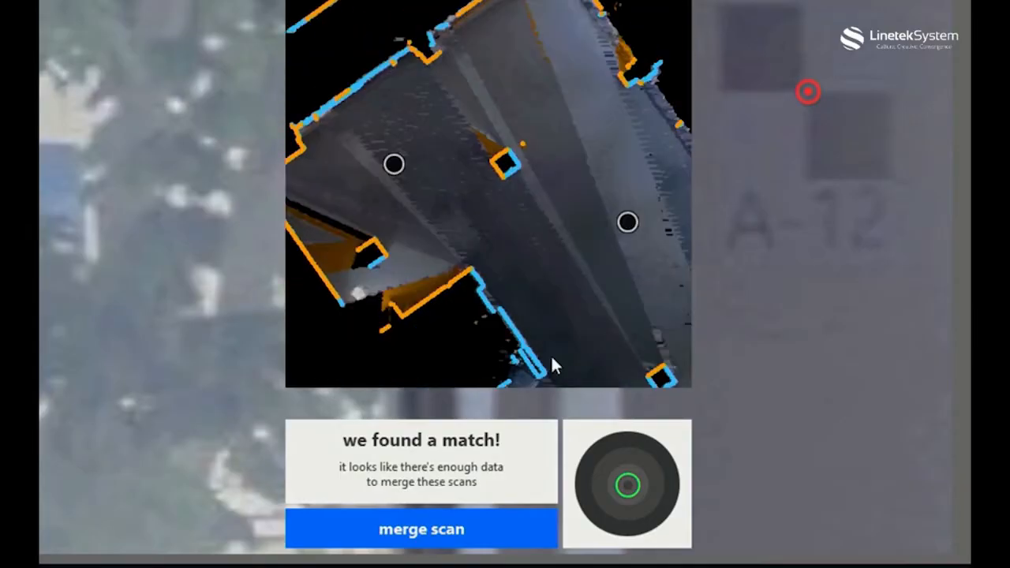
{"action": "left_click", "coordinate": [422, 528]}
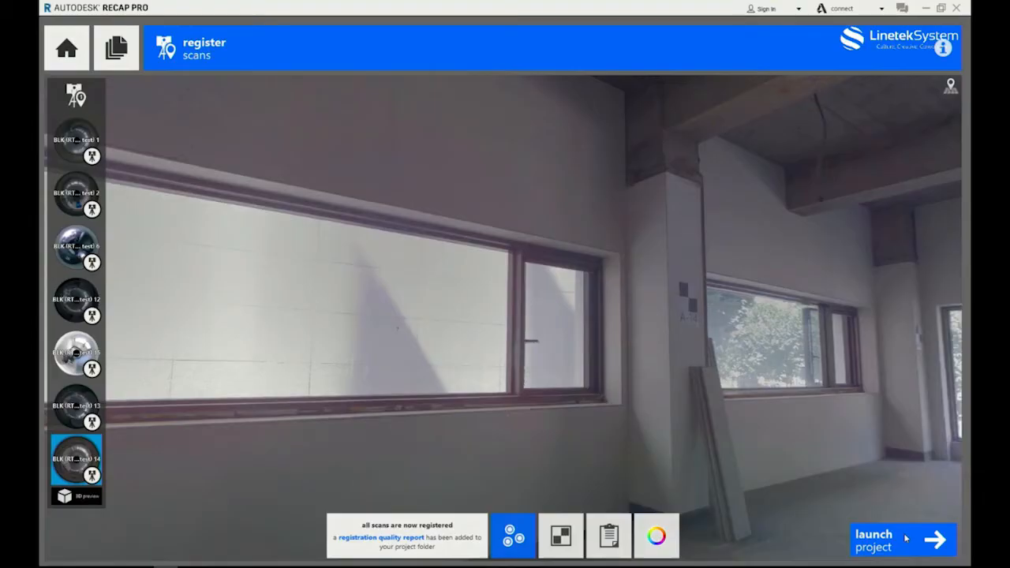
{"action": "left_click", "coordinate": [906, 539]}
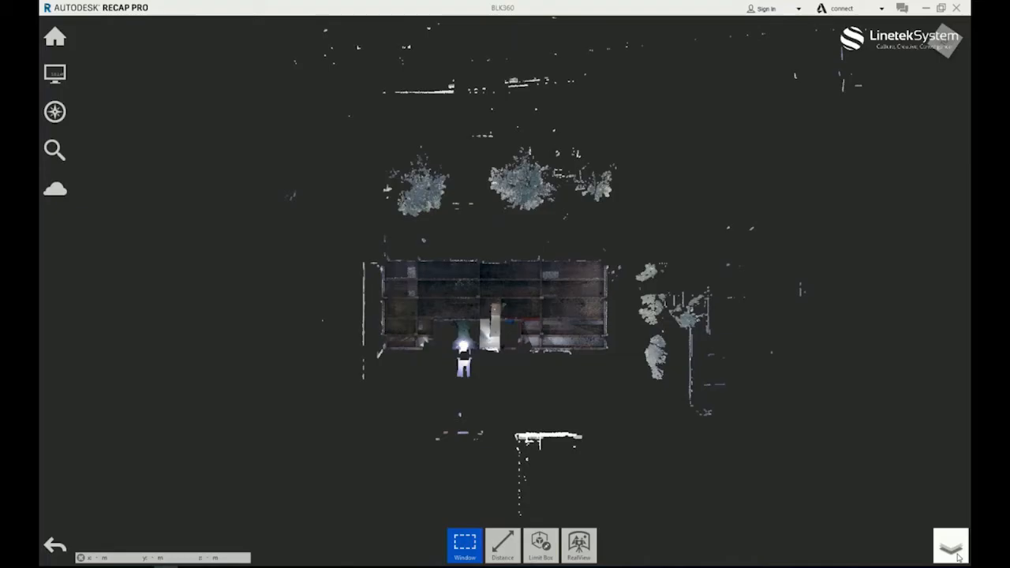
Step: Toggle scan locations 13 and 14 off and on to verify the alignment of the re-registered scan
{"action": "mouse_move", "coordinate": [951, 545]}
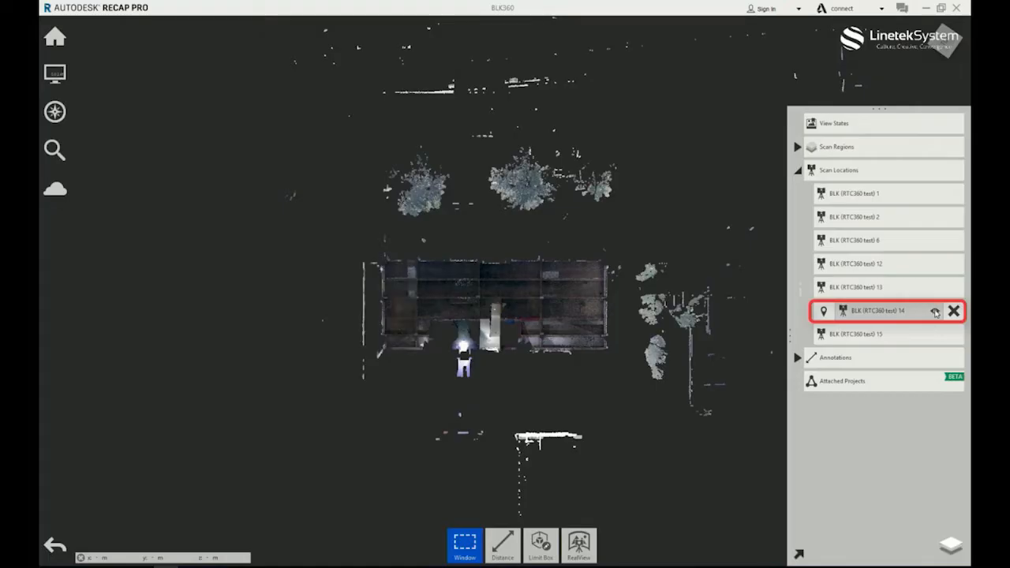
{"action": "left_click", "coordinate": [936, 289]}
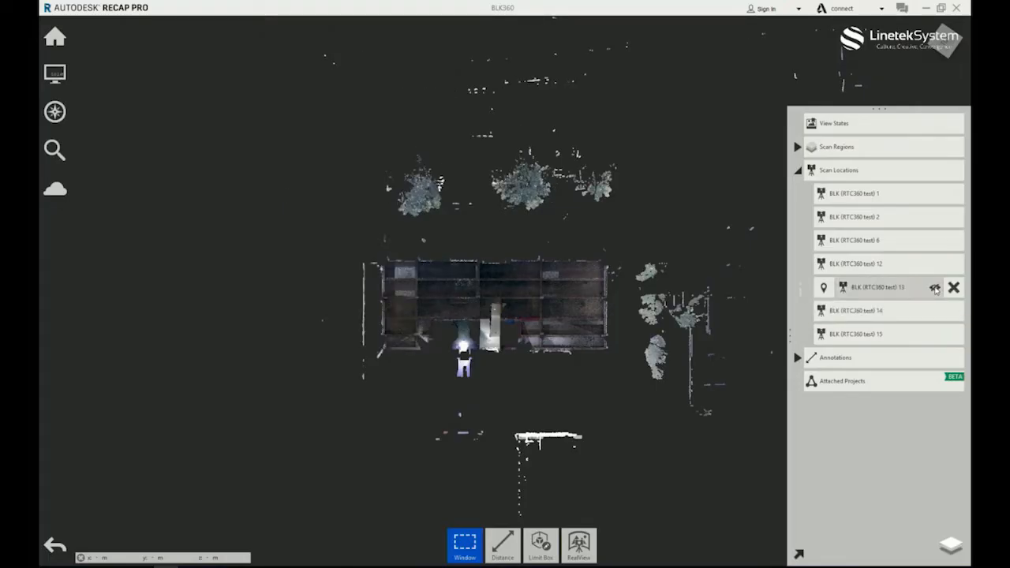
{"action": "left_click", "coordinate": [936, 288]}
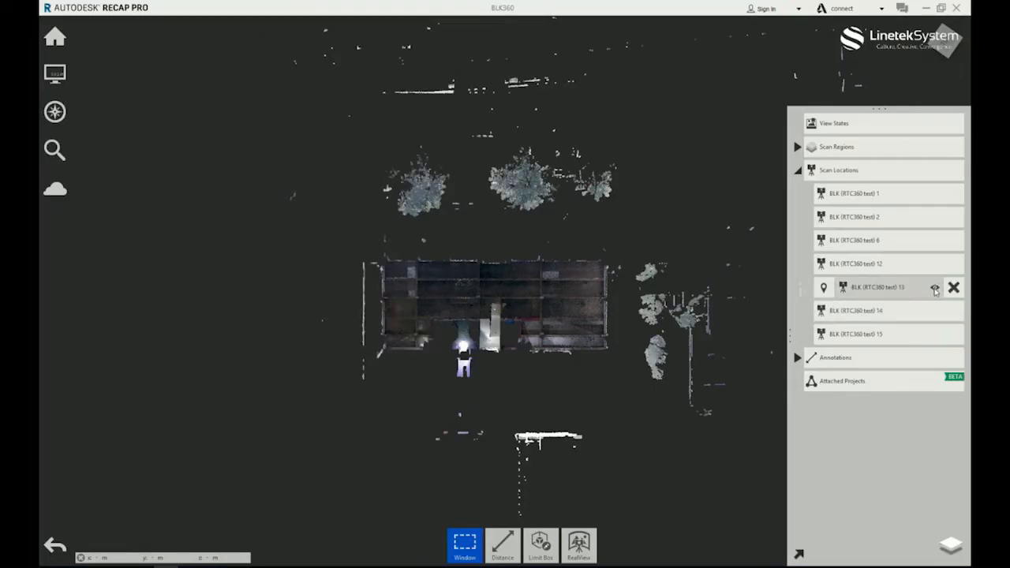
{"action": "left_click", "coordinate": [936, 311]}
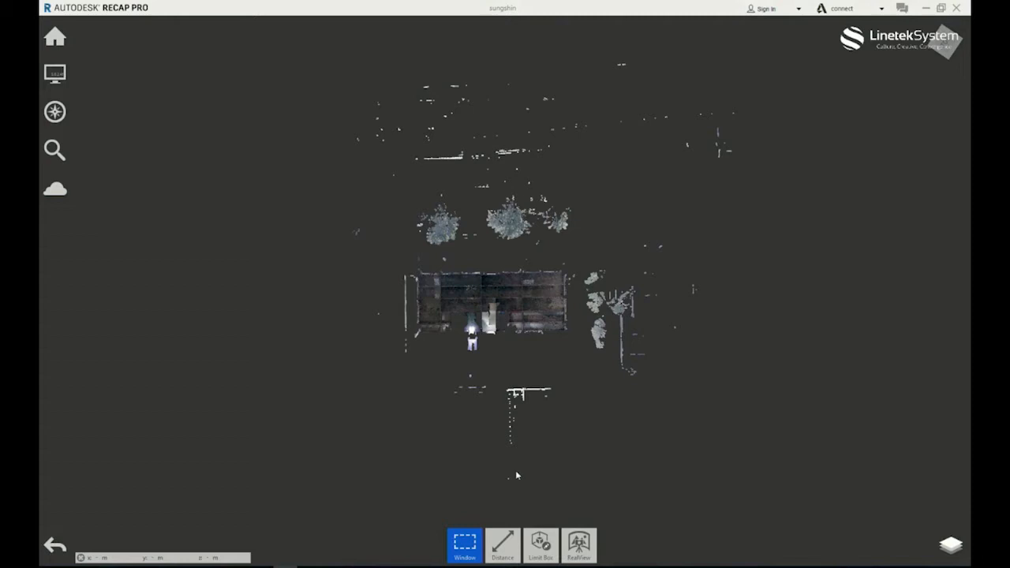
Step: Window-select the building's points in the sungshin project's plan view and clip everything outside the selection
{"action": "scroll", "coordinate": [513, 301], "scroll_direction": "up", "scroll_amount": 1}
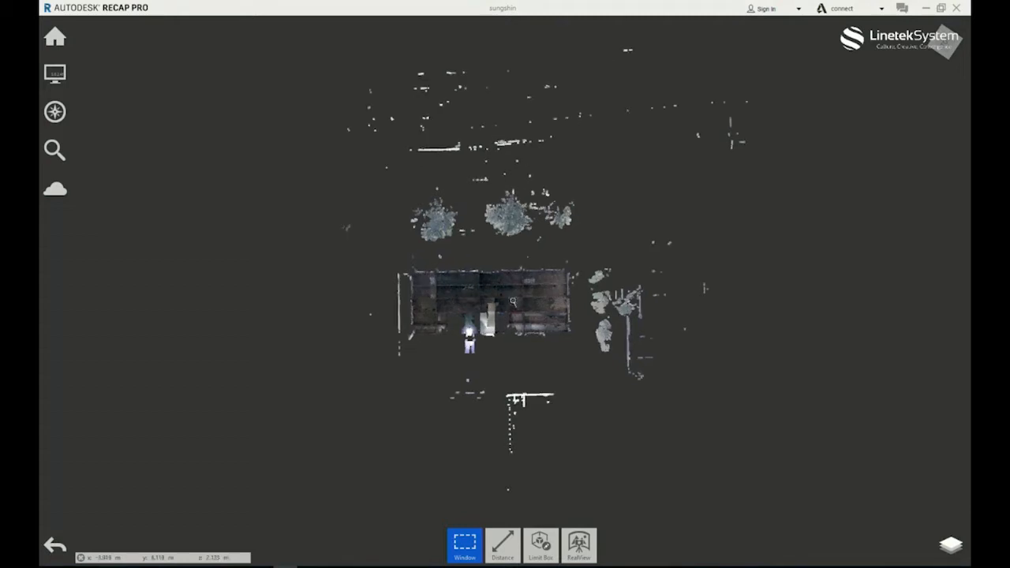
{"action": "scroll", "coordinate": [514, 305], "scroll_direction": "up", "scroll_amount": 3}
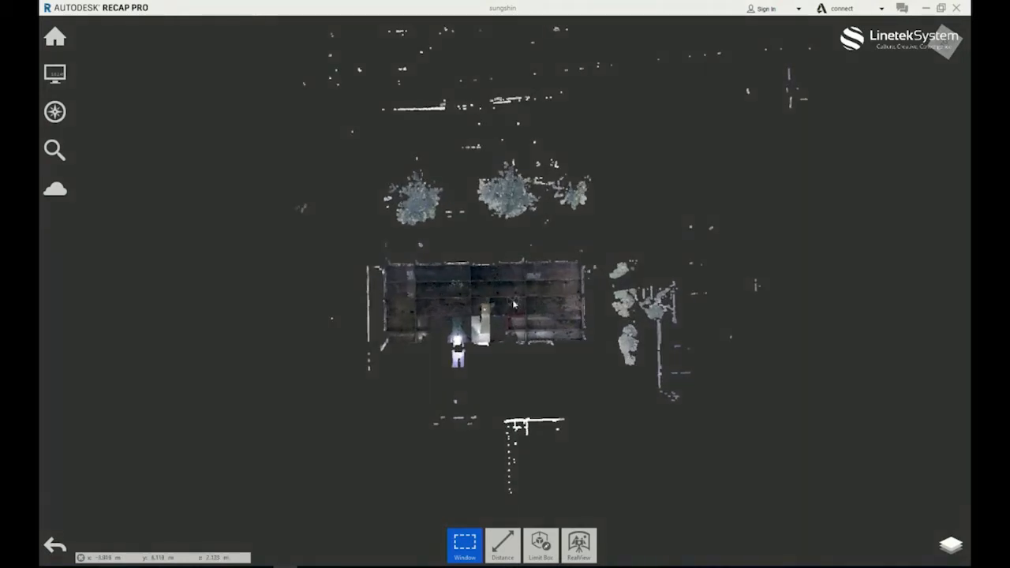
{"action": "scroll", "coordinate": [513, 301], "scroll_direction": "up", "scroll_amount": 2}
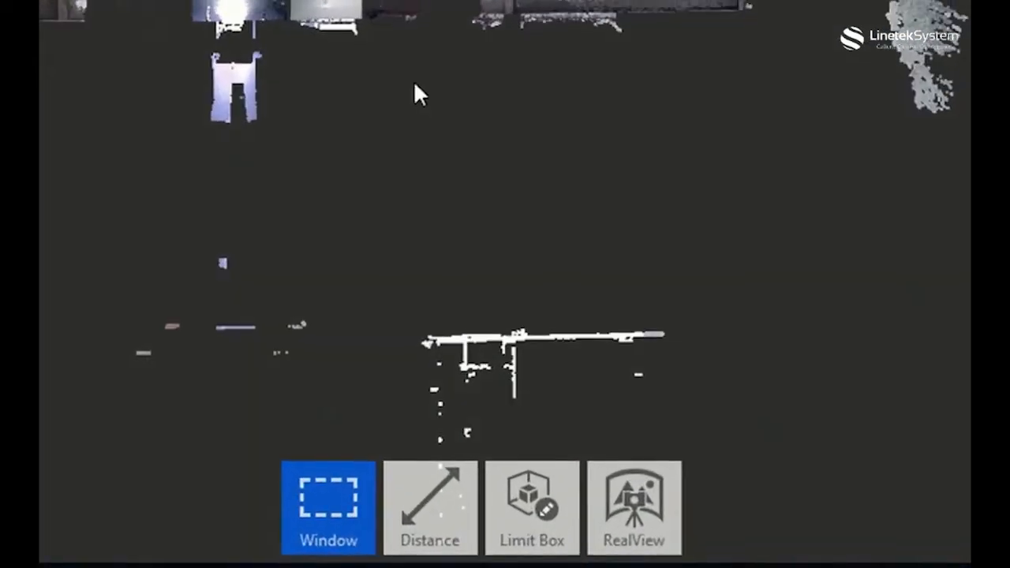
{"action": "mouse_move", "coordinate": [327, 514]}
{"action": "left_click", "coordinate": [323, 401]}
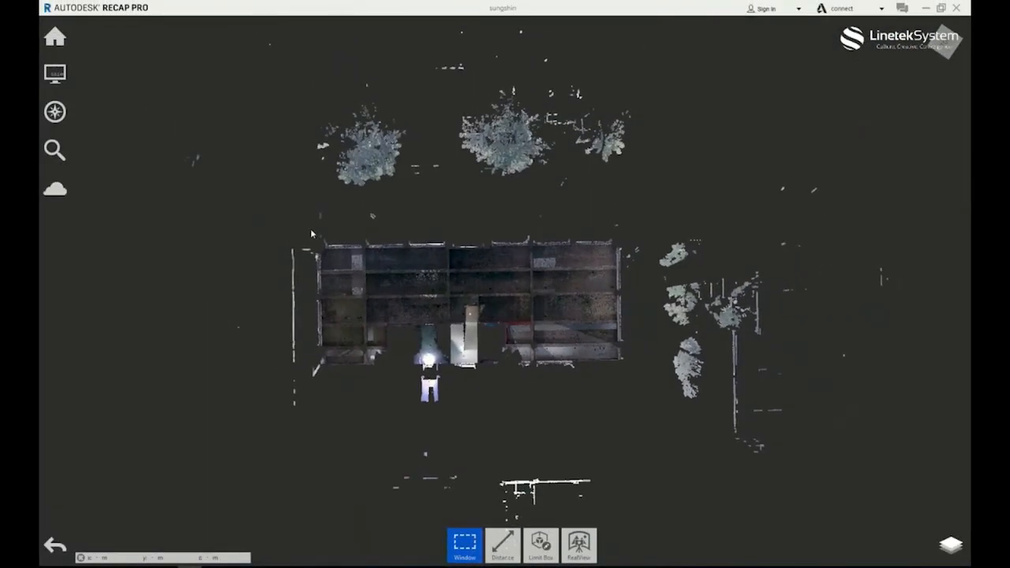
{"action": "left_click_drag", "start_coordinate": [307, 233], "coordinate": [630, 375]}
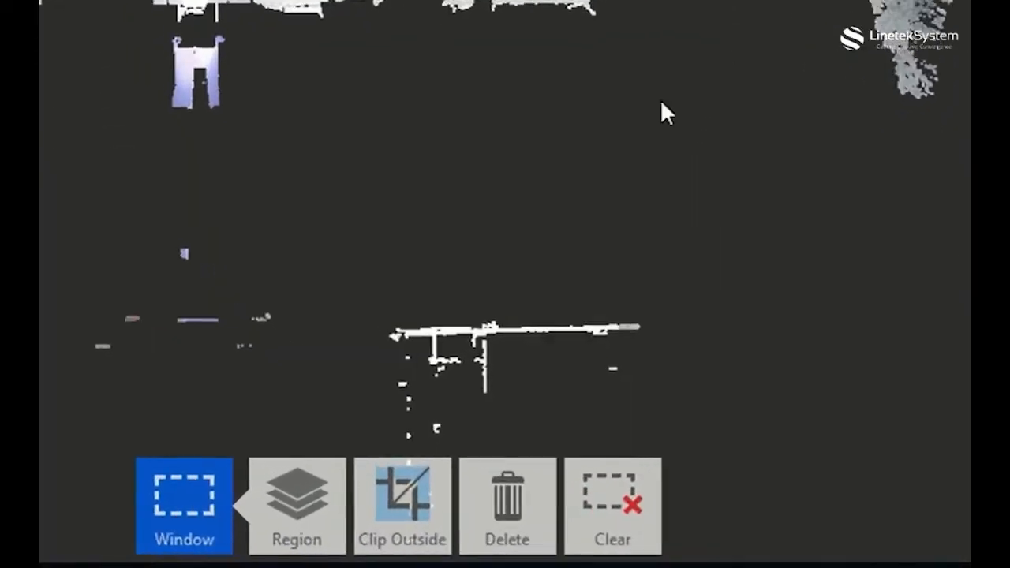
{"action": "mouse_move", "coordinate": [503, 545]}
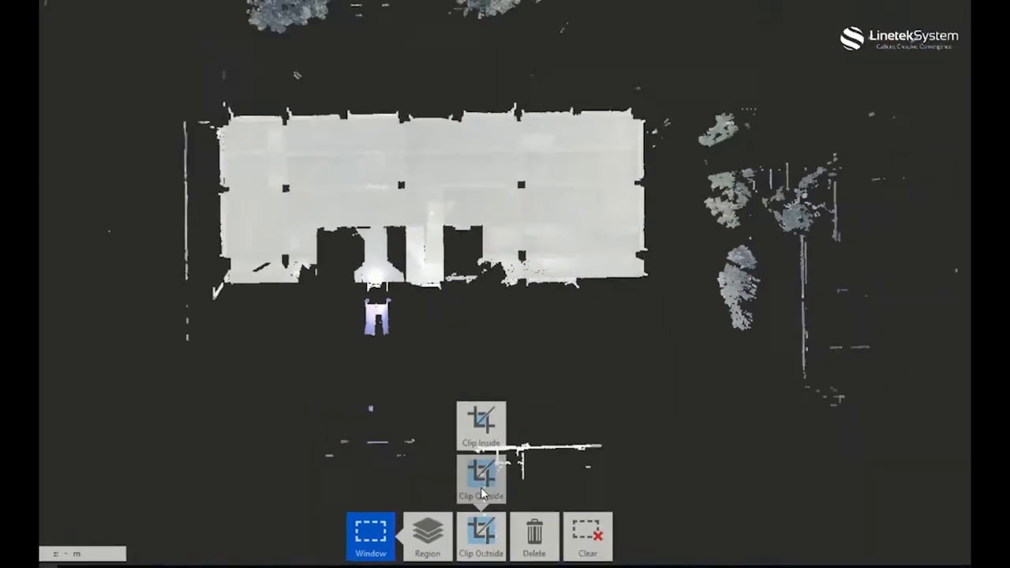
{"action": "left_click", "coordinate": [481, 490]}
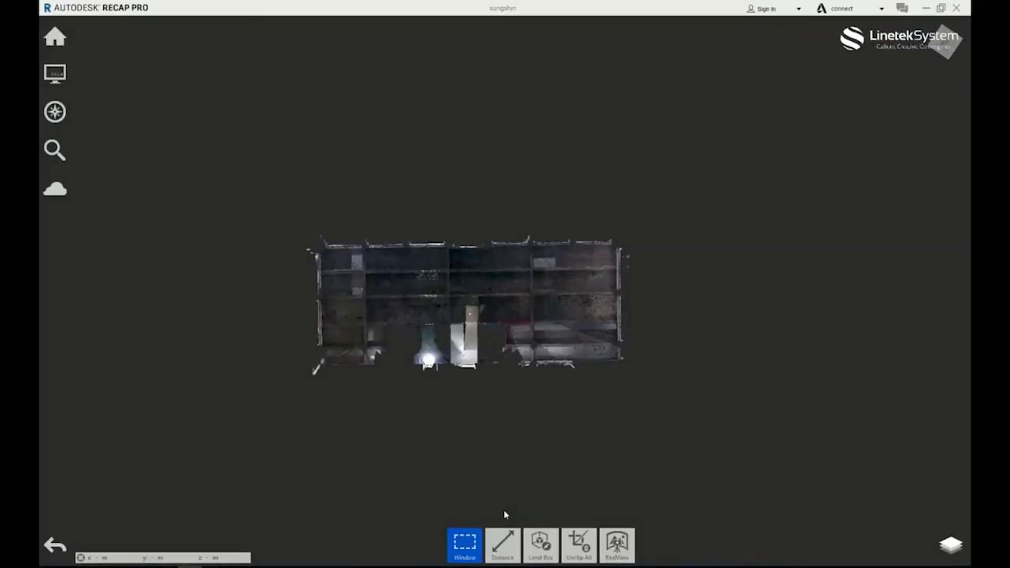
{"action": "mouse_move", "coordinate": [446, 416]}
{"action": "middle_mouse_down"}
{"action": "mouse_move", "coordinate": [469, 384]}
{"action": "mouse_move", "coordinate": [472, 341]}
{"action": "middle_mouse_up"}
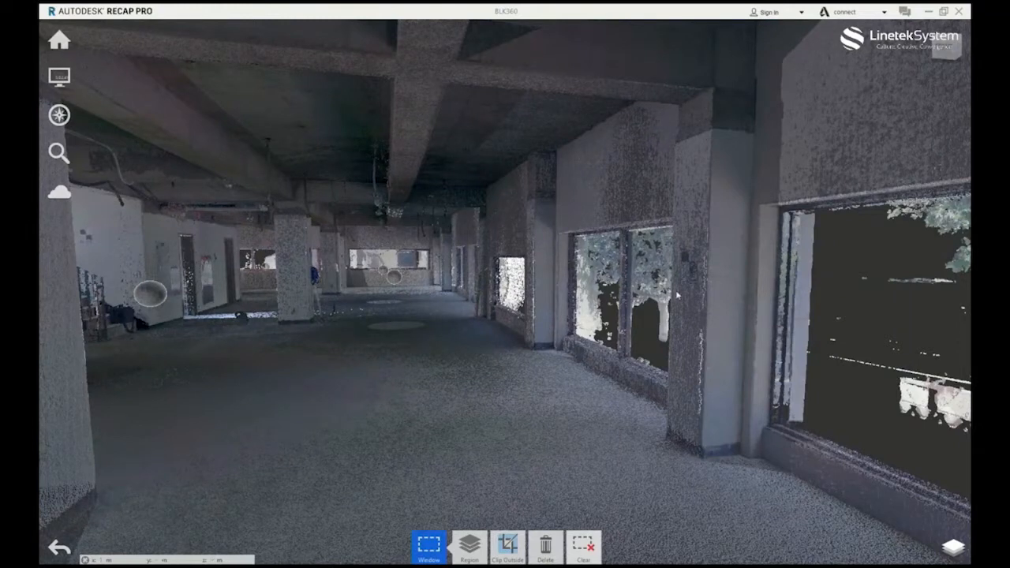
Step: Minimize the BLK360 project and open the Linetek desktop folder to examine the BLK360.rcp file and its BLK360 Support folder
{"action": "left_click", "coordinate": [928, 11]}
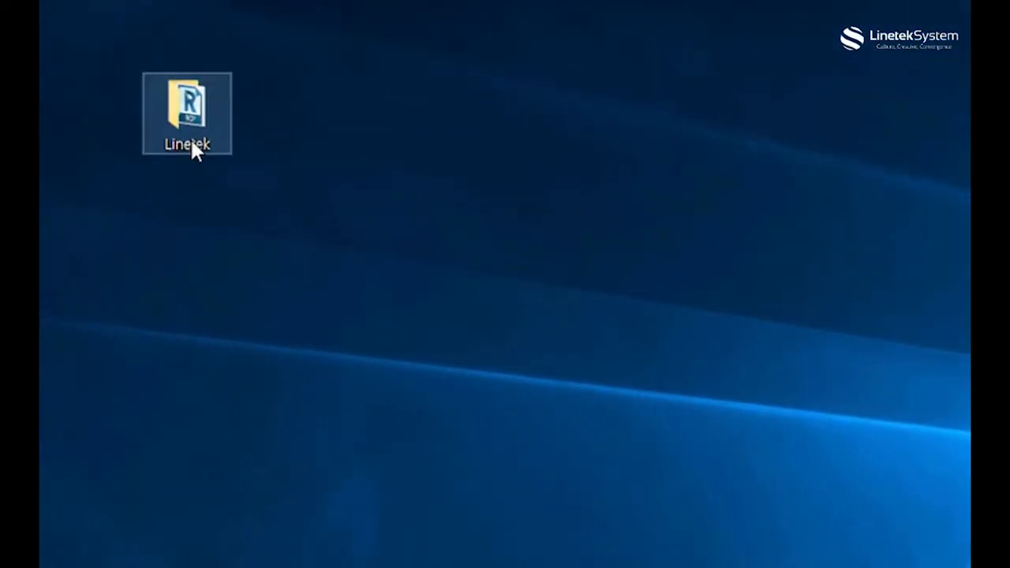
{"action": "double_click", "coordinate": [193, 144]}
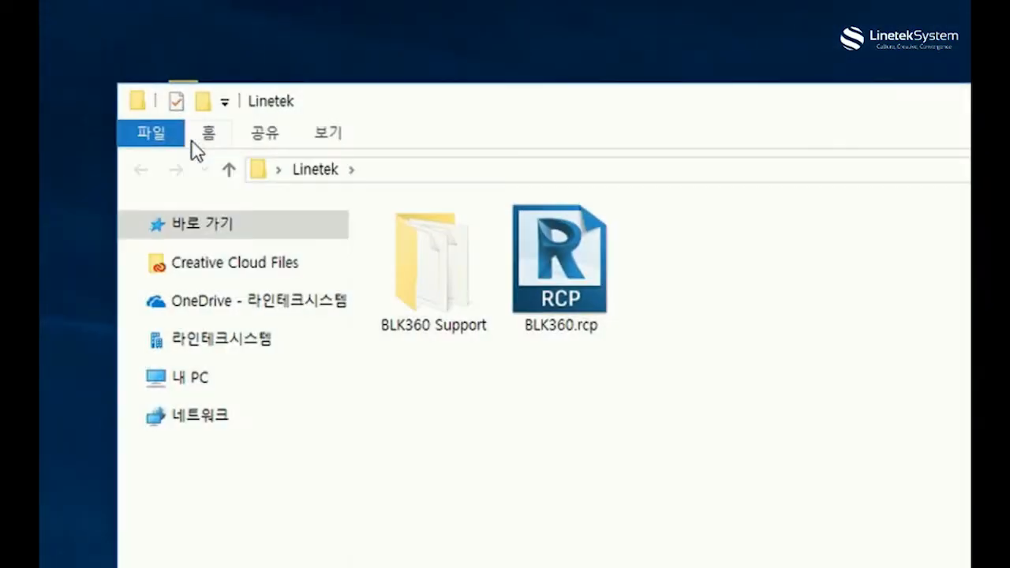
{"action": "left_click", "coordinate": [552, 304]}
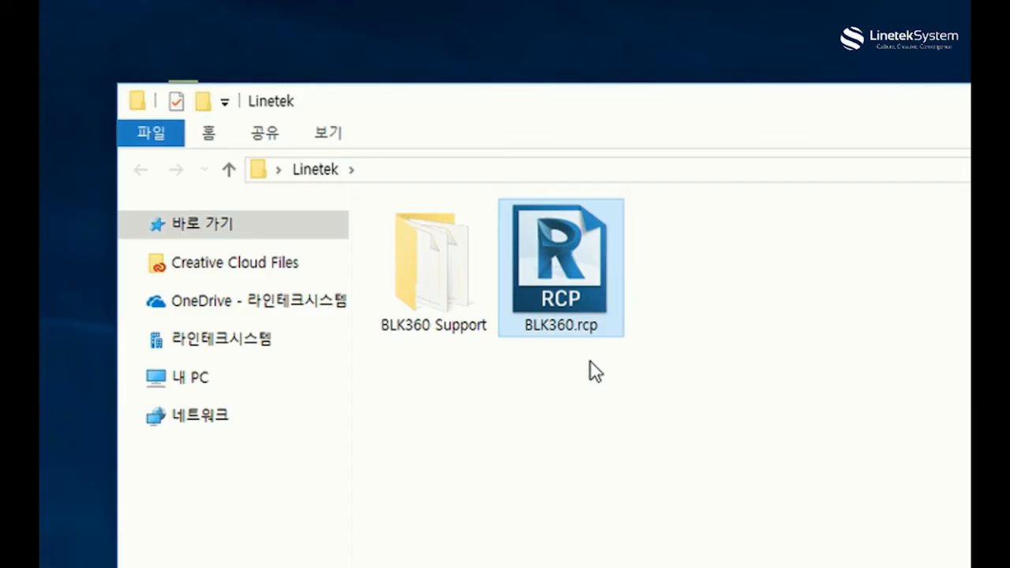
{"action": "left_click", "coordinate": [424, 293]}
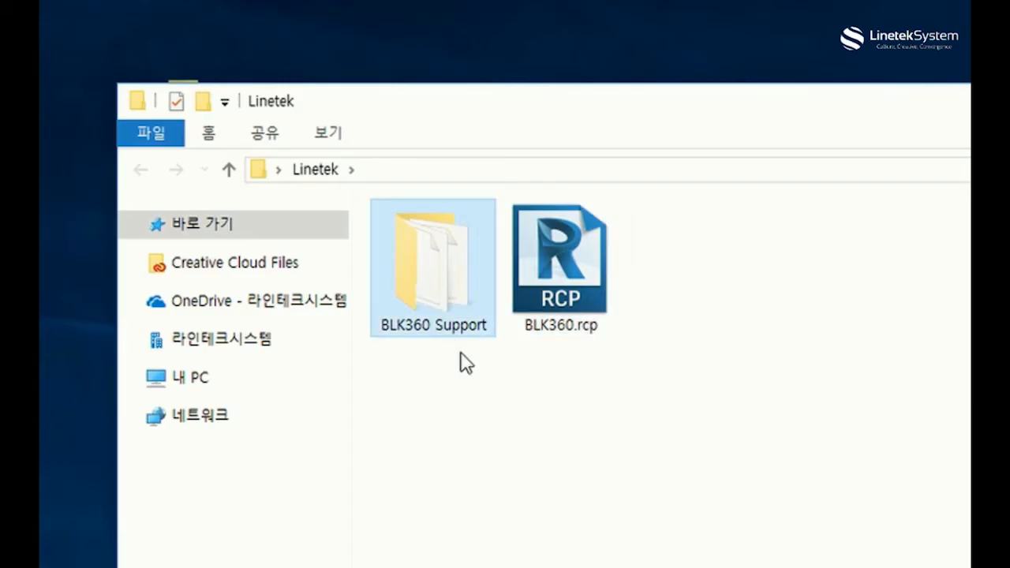
Step: Open the BLK360 Support folder and select the RCS files of scans 1, 2, 6, 12, 13, 14 and 15 together
{"action": "double_click", "coordinate": [447, 299]}
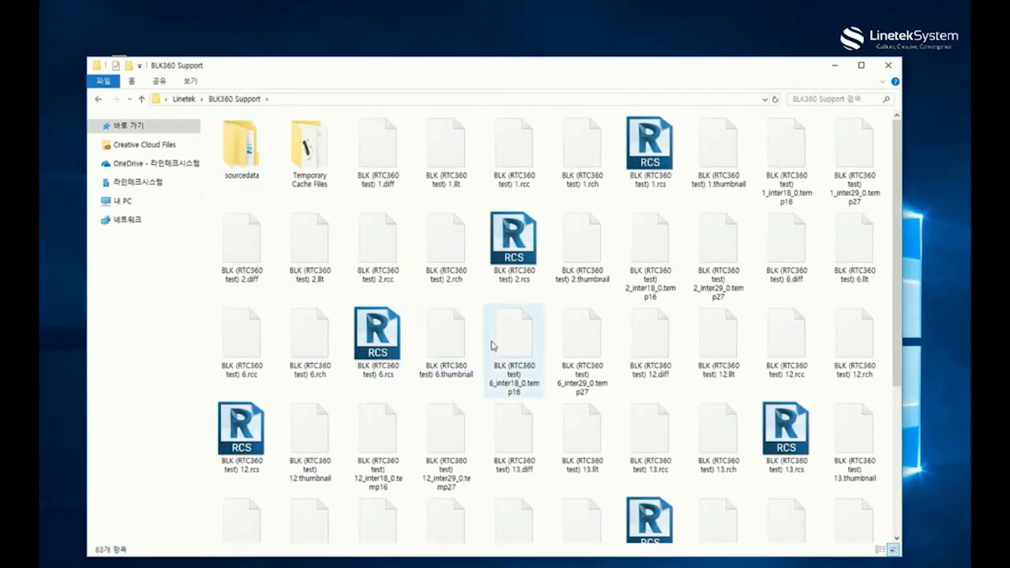
{"action": "left_click", "coordinate": [628, 164]}
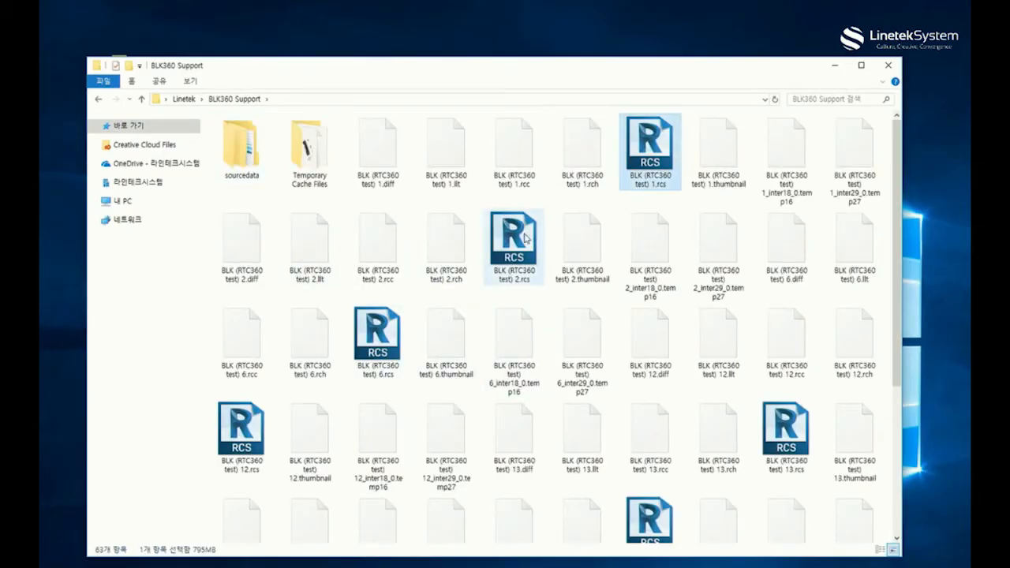
{"action": "left_click", "coordinate": [392, 338], "text": "ctrl"}
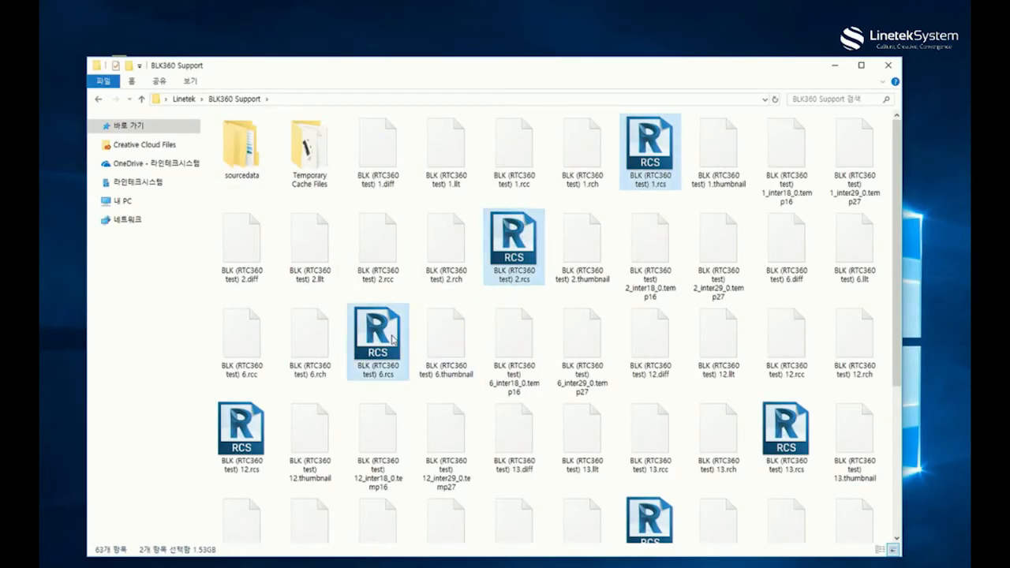
{"action": "left_click", "coordinate": [240, 431], "text": "ctrl"}
{"action": "left_click", "coordinate": [784, 430], "text": "ctrl"}
{"action": "left_click", "coordinate": [669, 515], "text": "ctrl"}
{"action": "scroll", "coordinate": [663, 515], "scroll_direction": "down", "scroll_amount": 1}
{"action": "scroll", "coordinate": [710, 347], "scroll_direction": "down", "scroll_amount": 3}
{"action": "left_click", "coordinate": [525, 402], "text": "ctrl"}
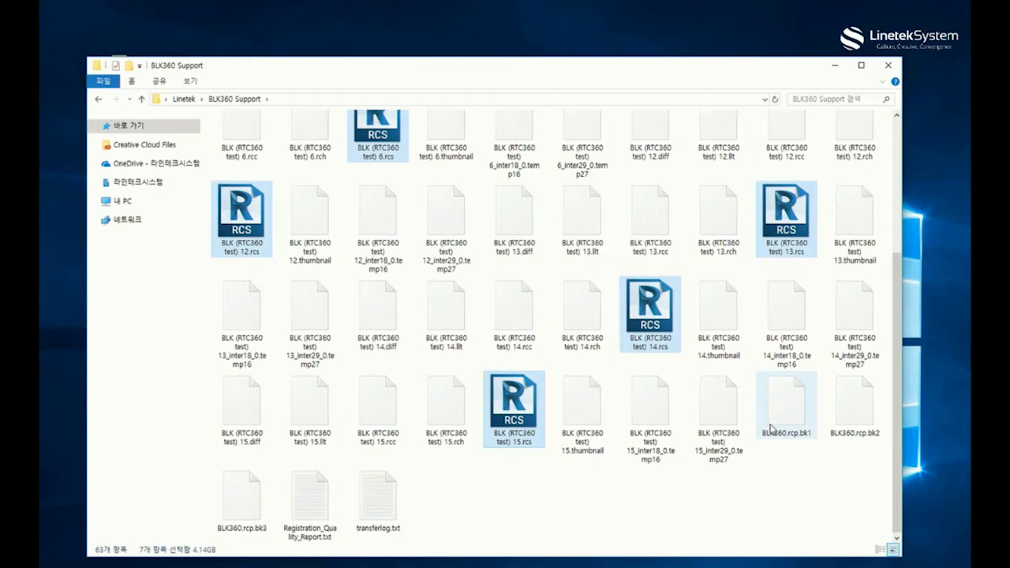
Step: Return to the Linetek folder, select BLK360 Support and BLK360.rcp together, and close the folder window
{"action": "scroll", "coordinate": [772, 429], "scroll_direction": "up", "scroll_amount": 3}
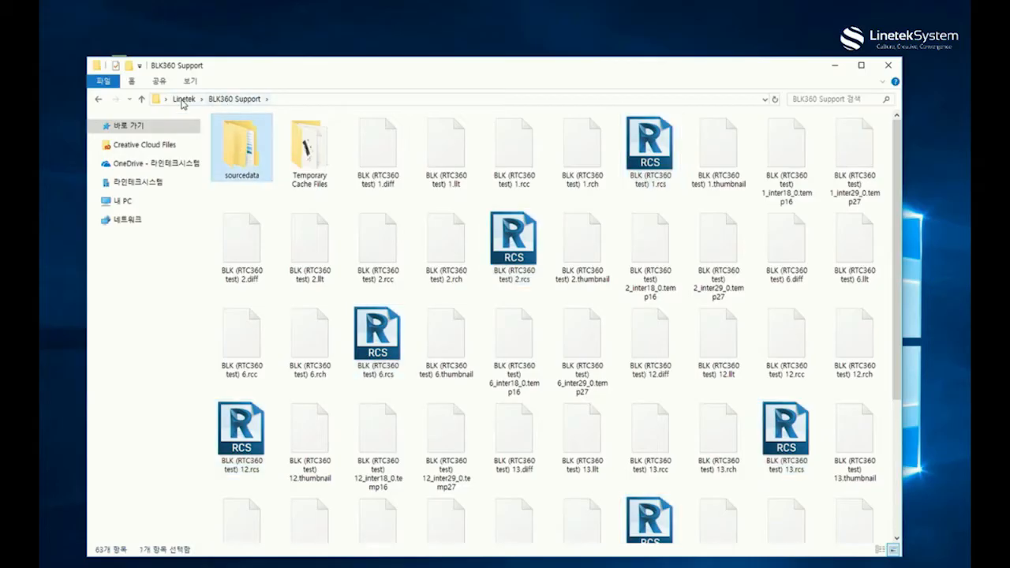
{"action": "left_click", "coordinate": [183, 99]}
{"action": "left_click", "coordinate": [388, 247]}
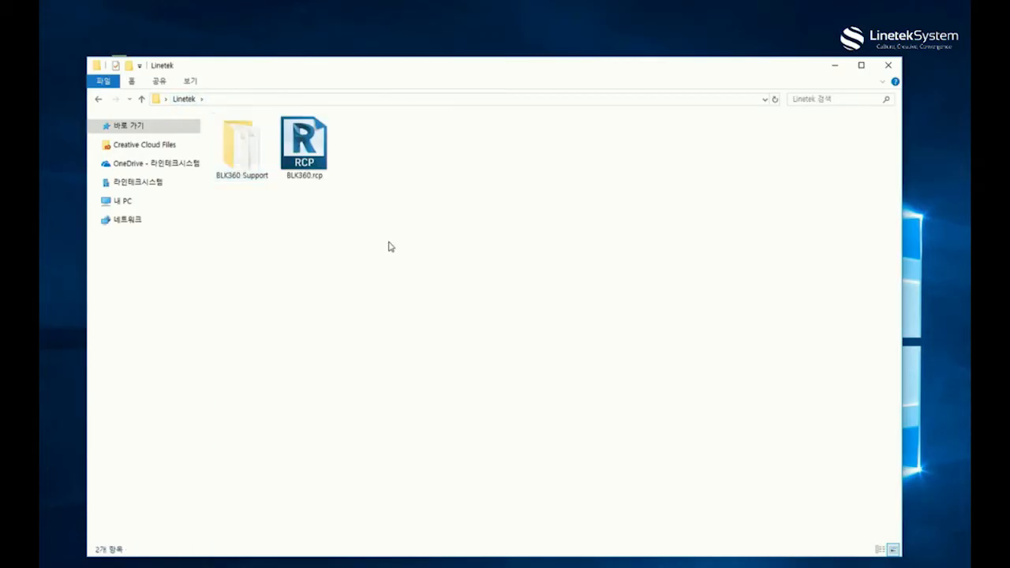
{"action": "left_click_drag", "start_coordinate": [424, 246], "coordinate": [180, 125]}
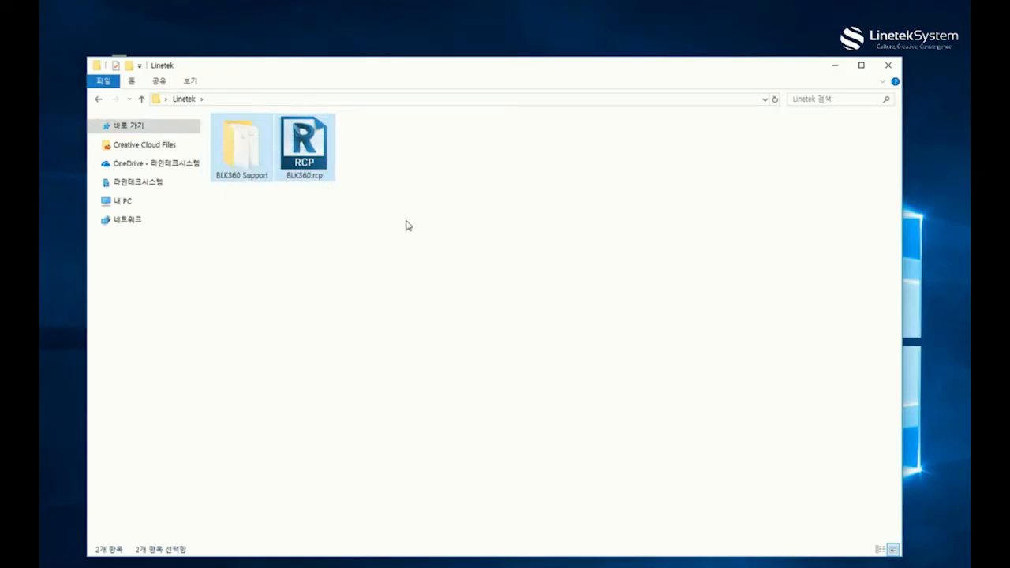
{"action": "left_click", "coordinate": [887, 66]}
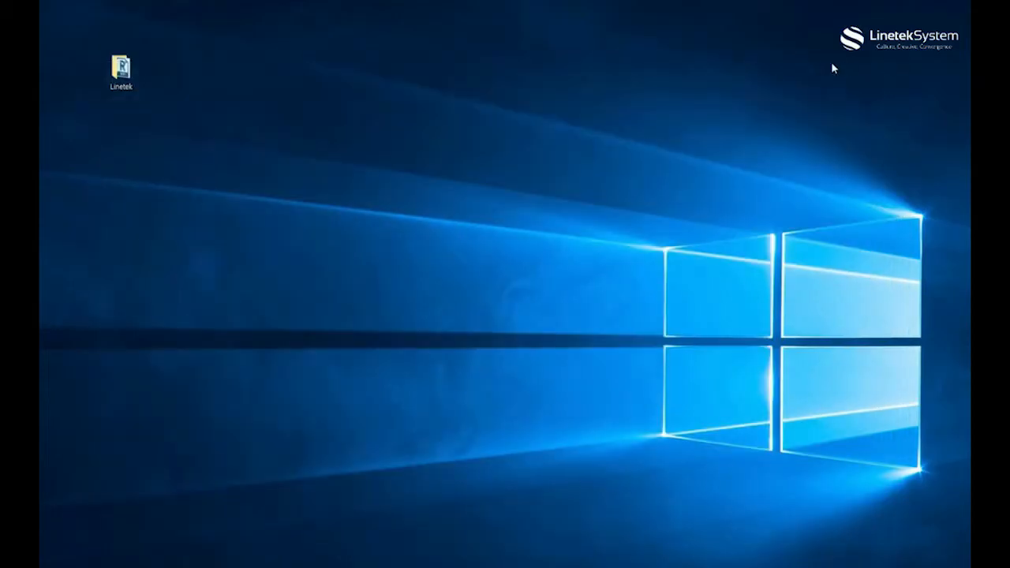